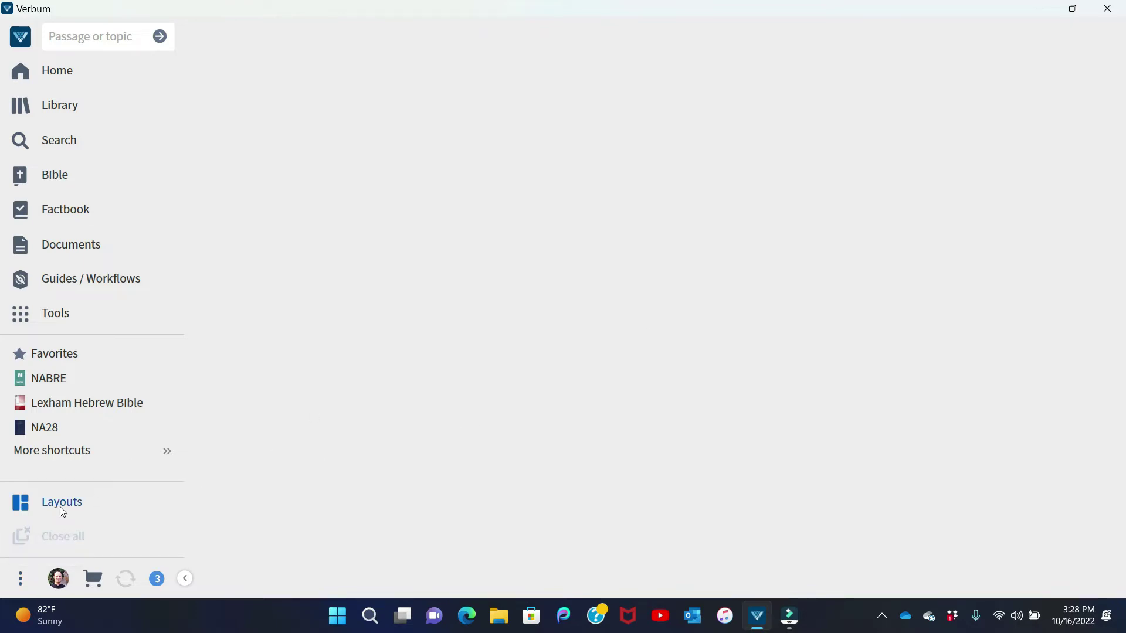
- In Program Settings, review the At Startup Open to choices and leave Blank layout selected
click(21, 581)
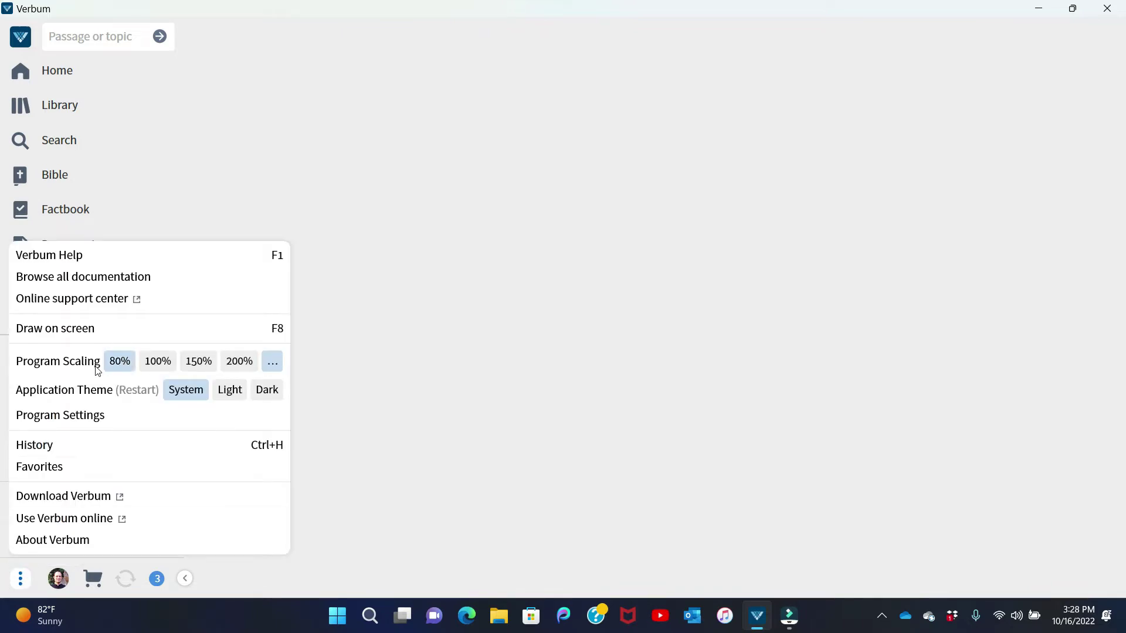
click(75, 421)
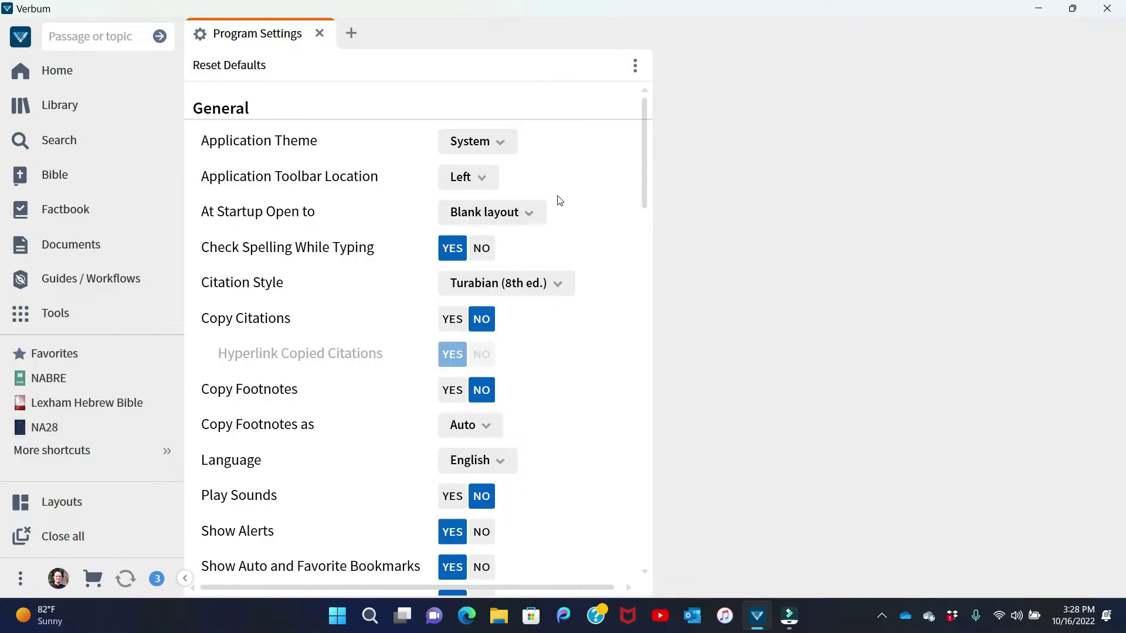
click(532, 214)
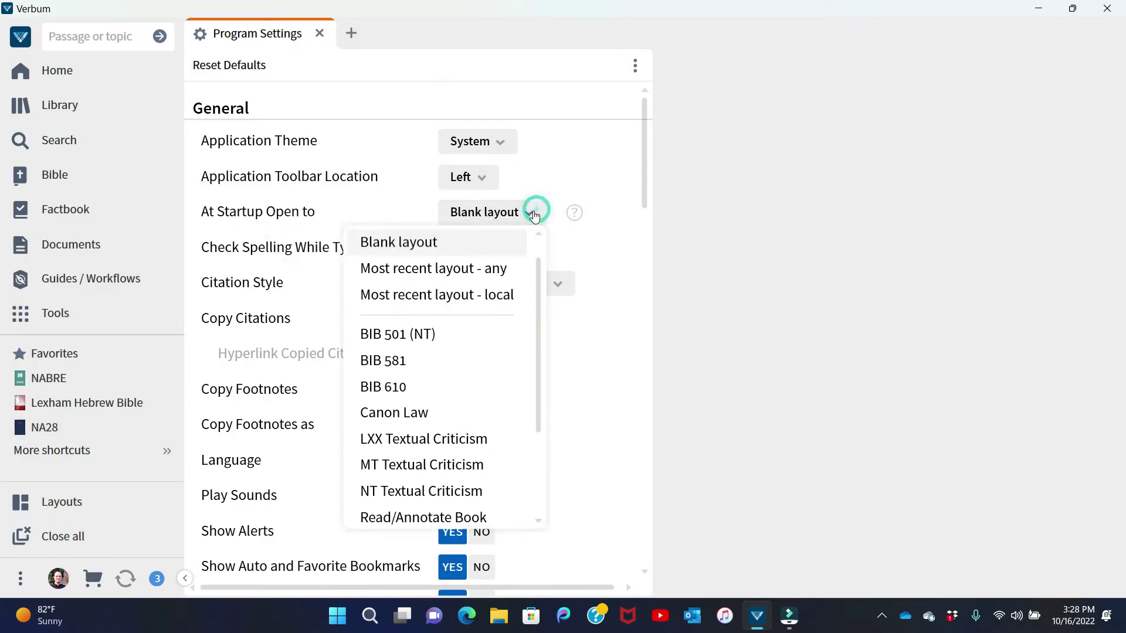
scroll(531, 244, up, 1)
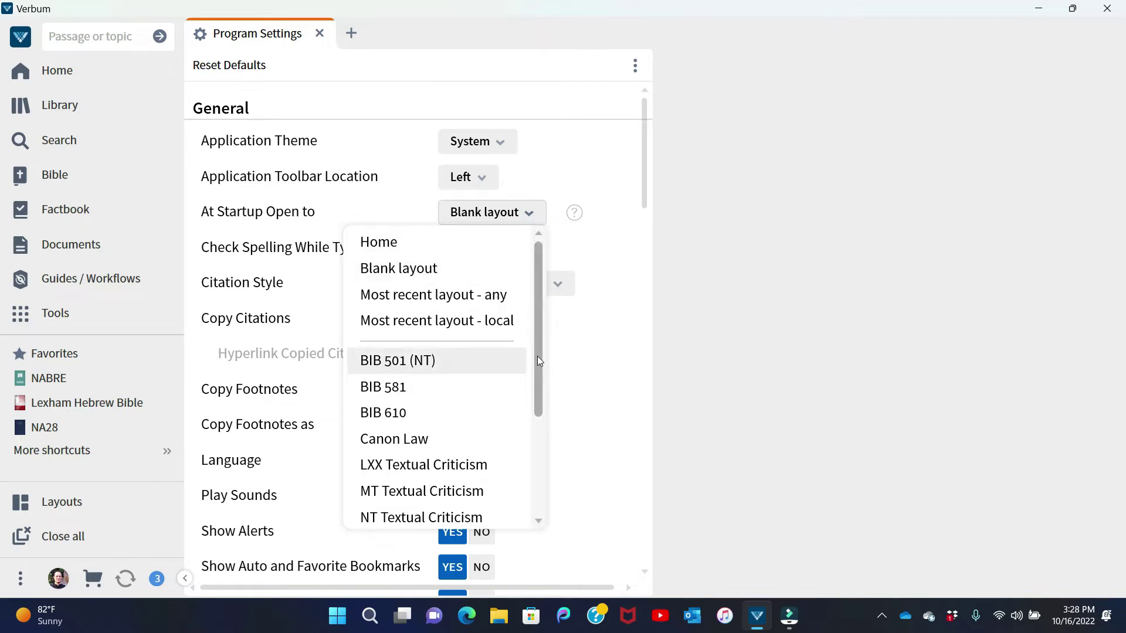
drag(537, 357, 530, 275)
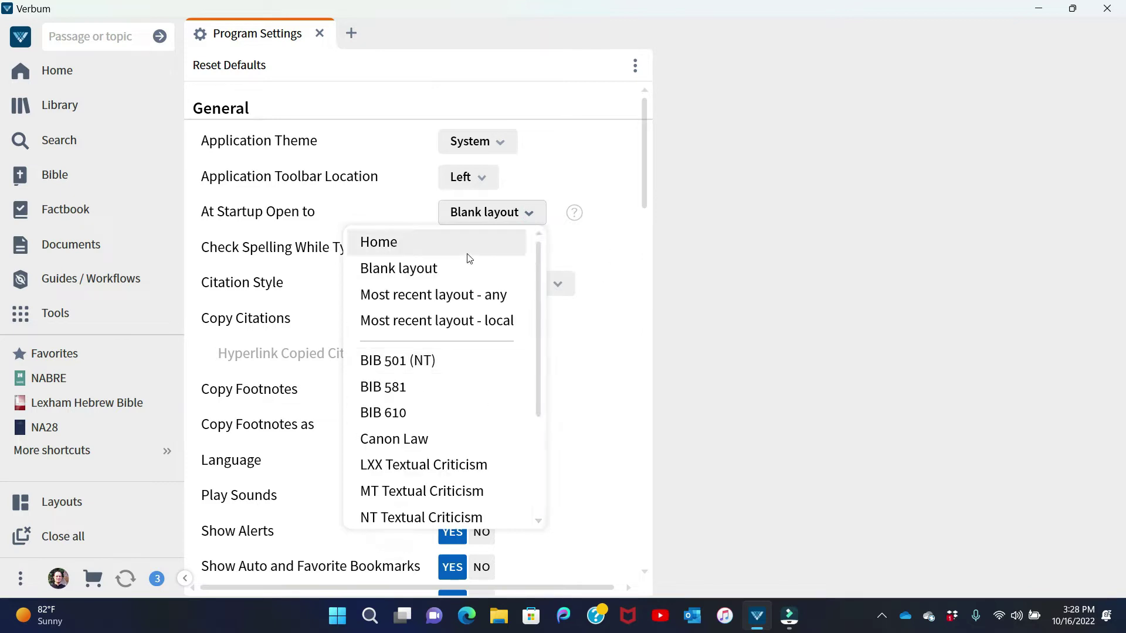
click(600, 164)
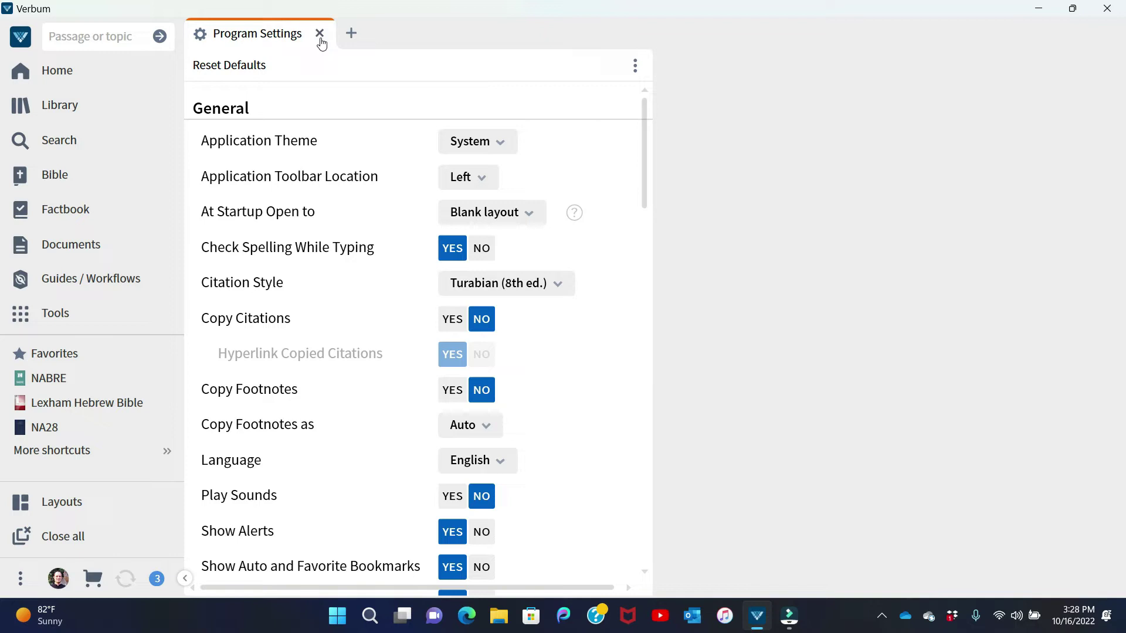
- Close Program Settings, then browse the favourite resource shortcuts and the saved layouts
click(320, 34)
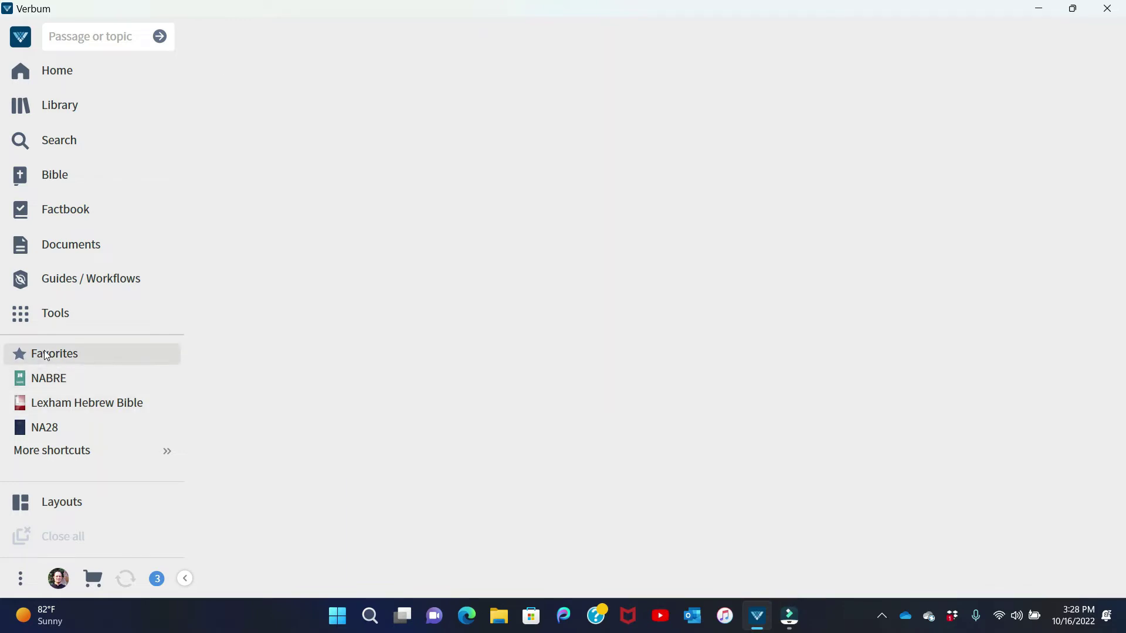
click(82, 457)
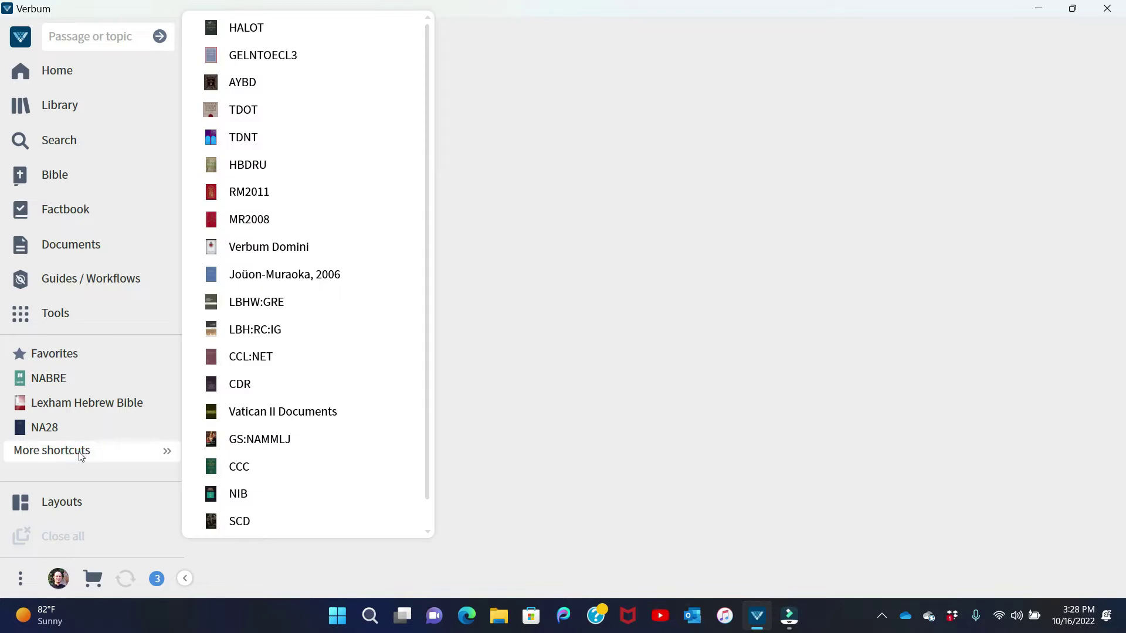
scroll(431, 330, down, 1)
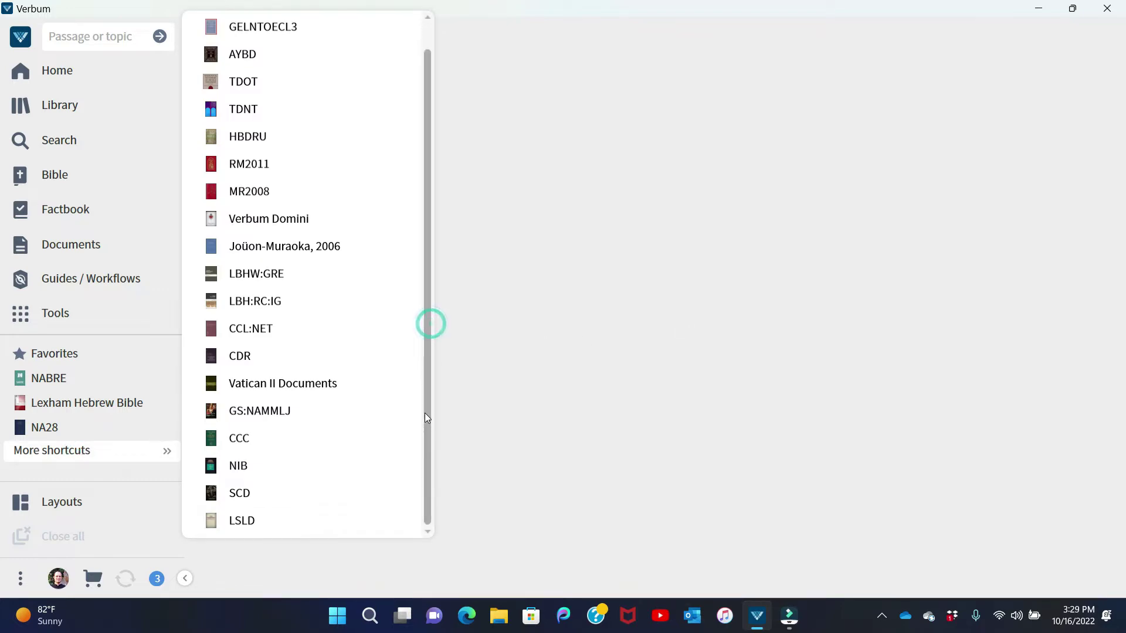
scroll(410, 281, up, 1)
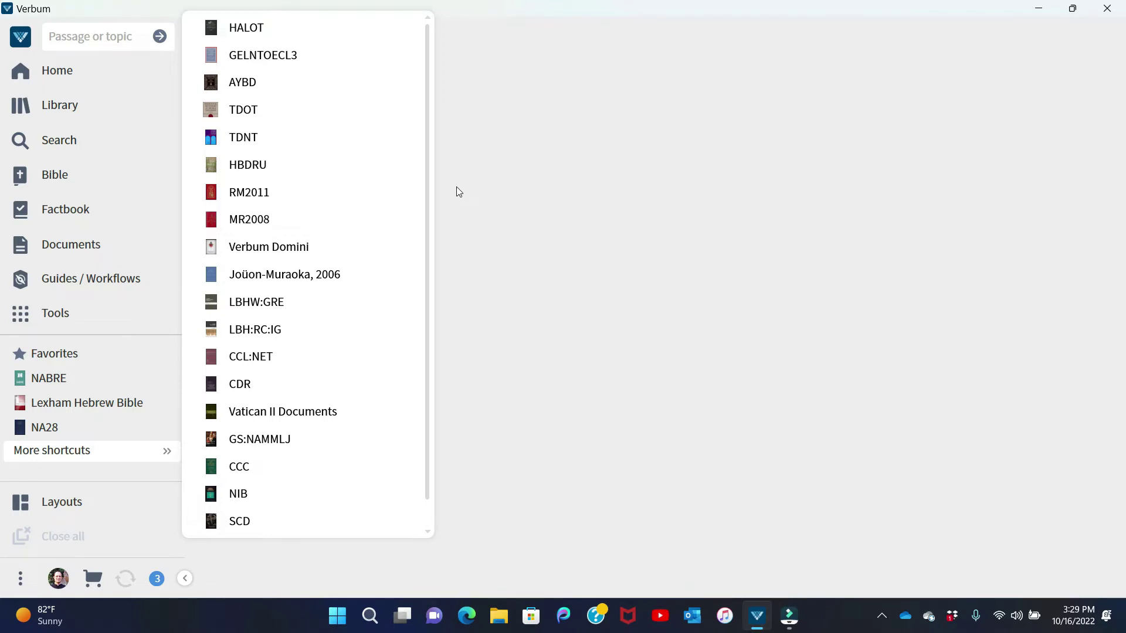
click(473, 232)
click(75, 504)
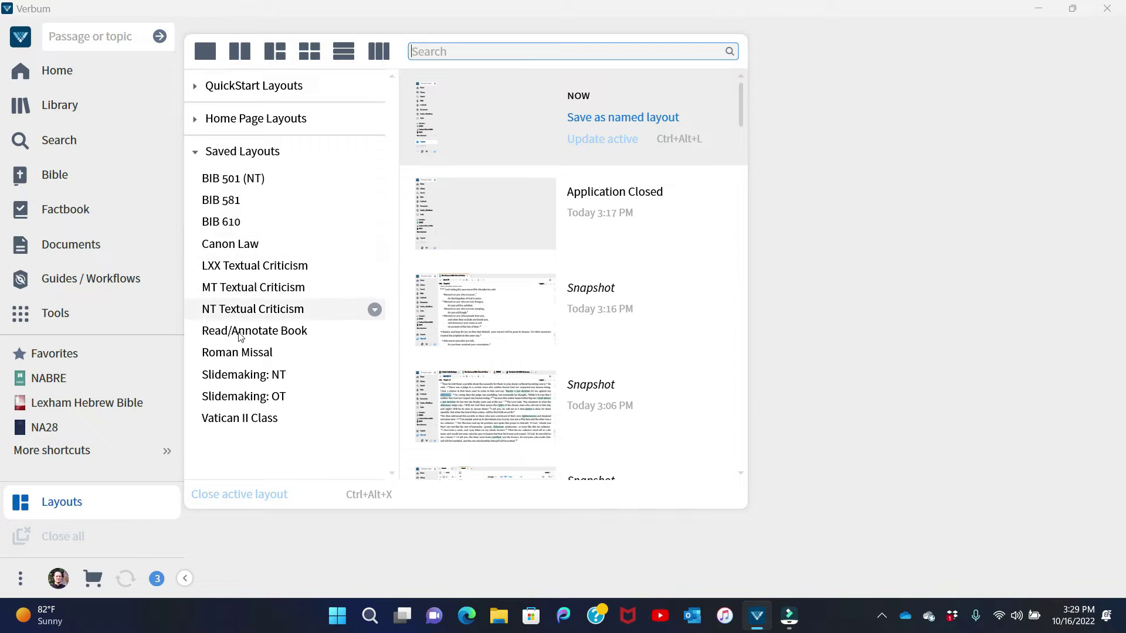
click(220, 550)
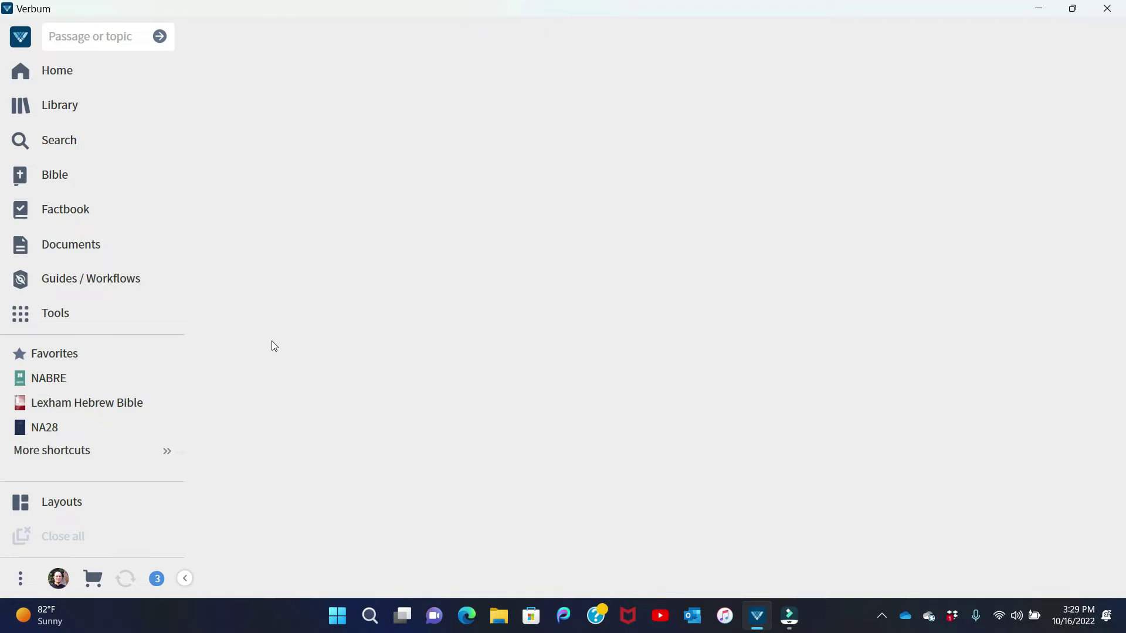
- Pop the Library out into its own maximized window and open its panel menu
click(56, 116)
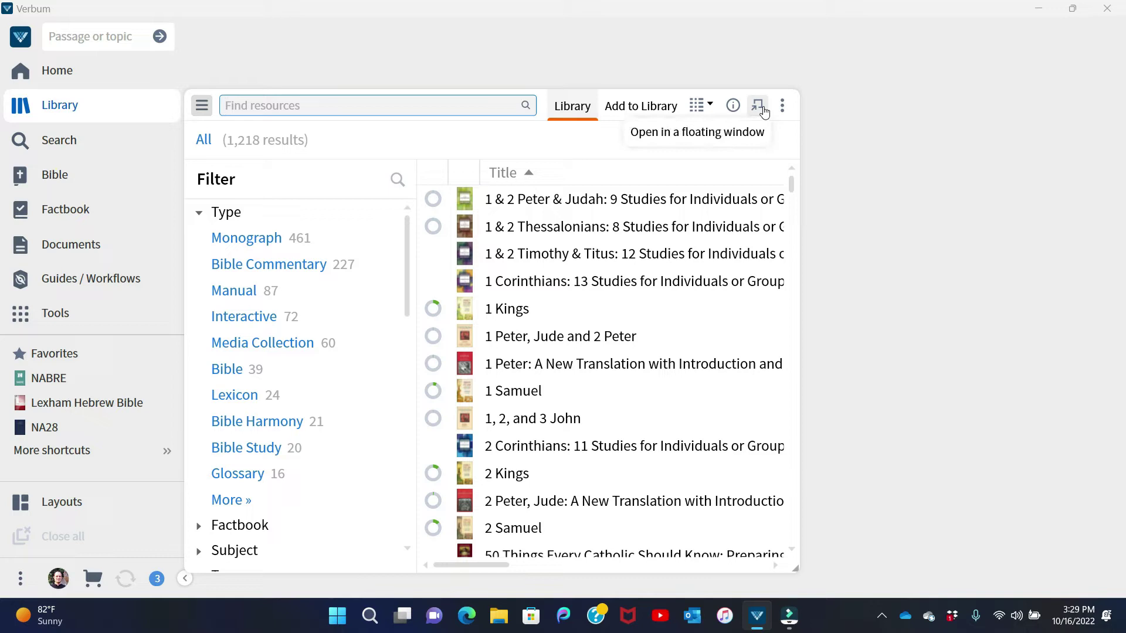
click(758, 106)
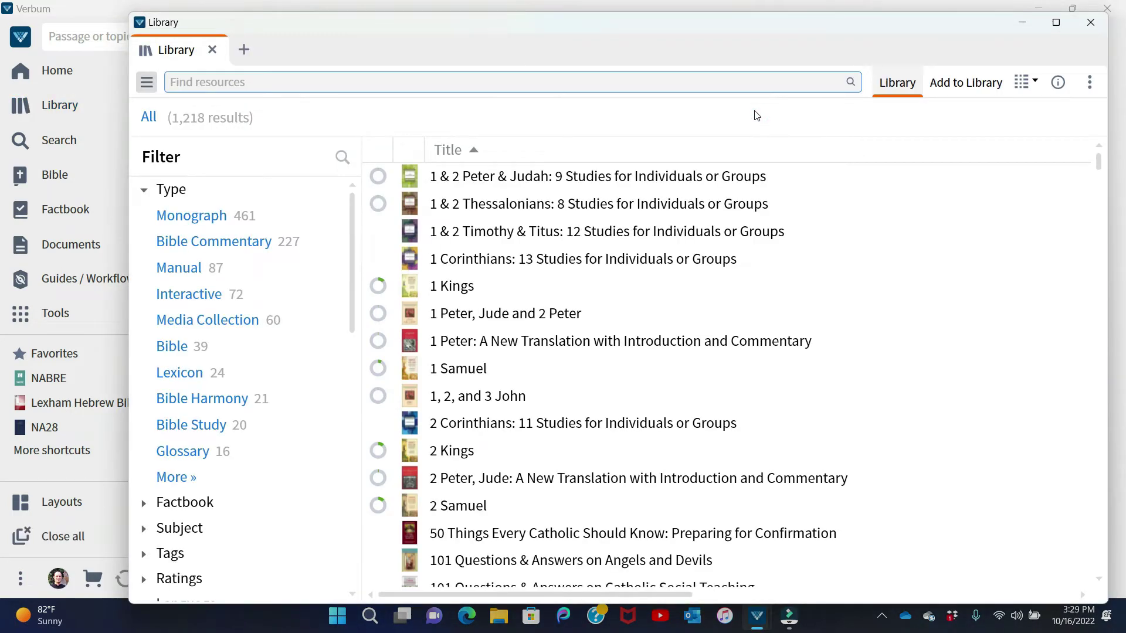
click(1056, 22)
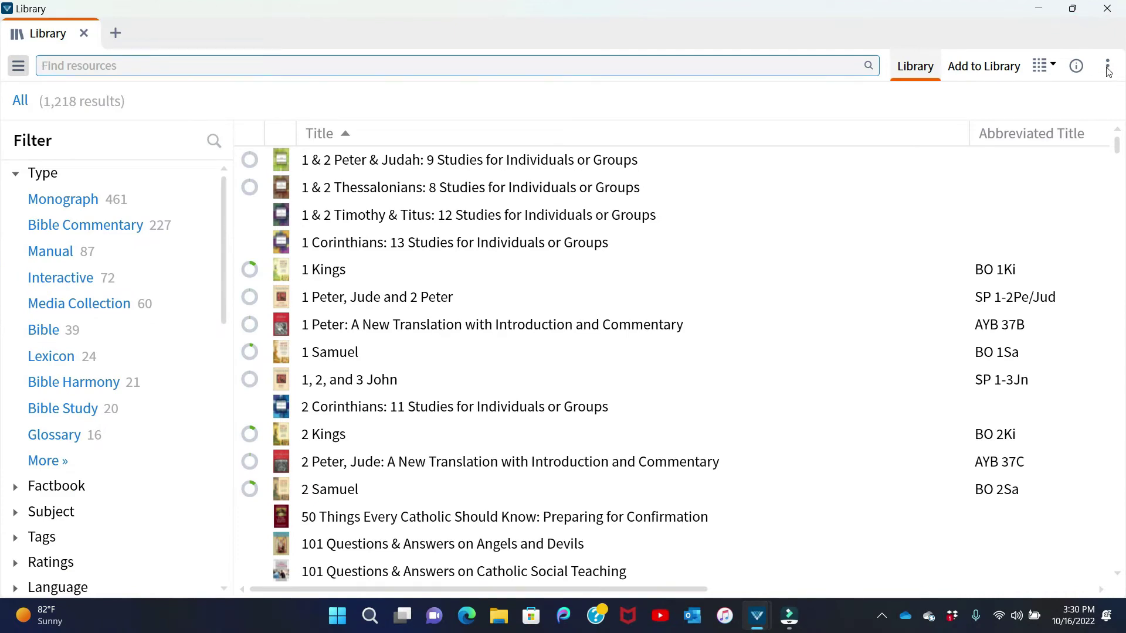
click(1108, 69)
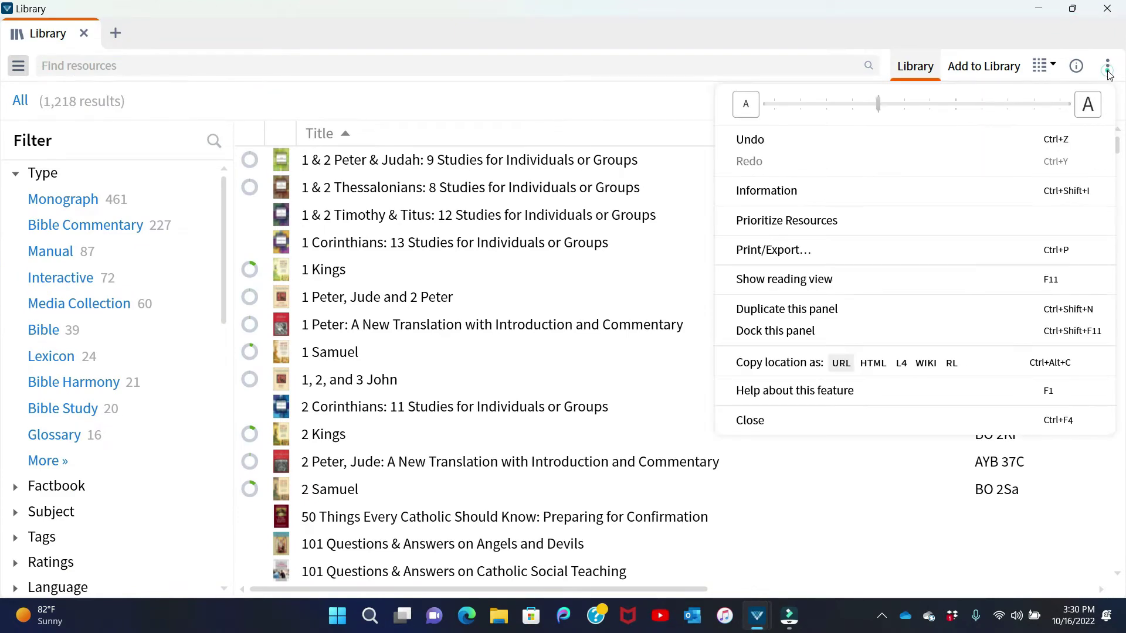
- Show the preferred-resources ranking and scroll it back to the top, headed by NABRE
click(833, 222)
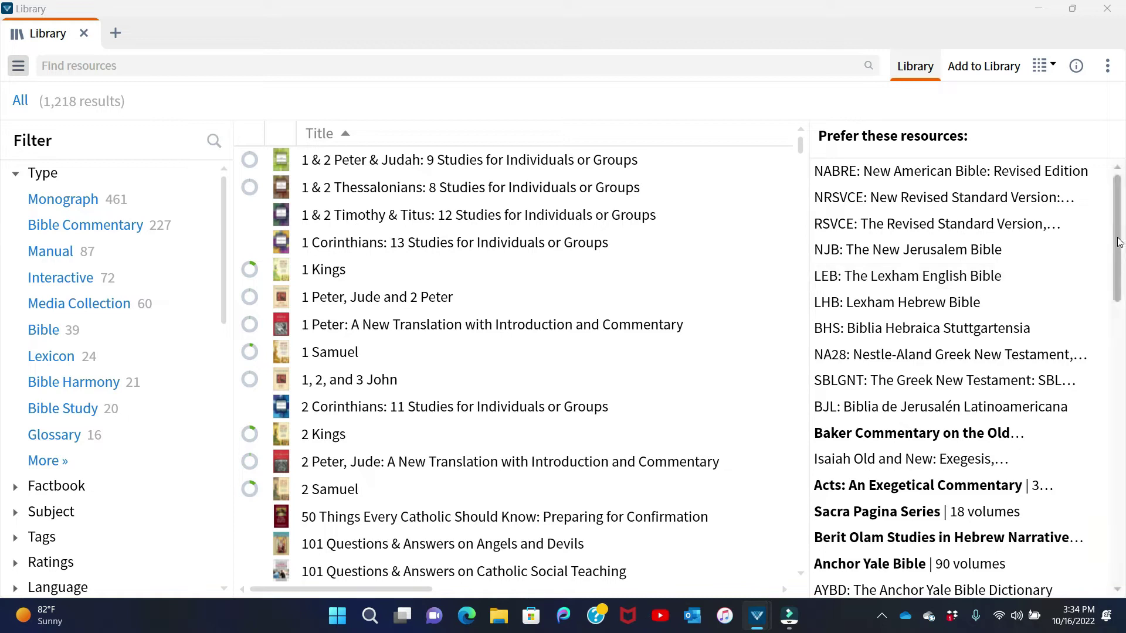
drag(1119, 240, 1124, 524)
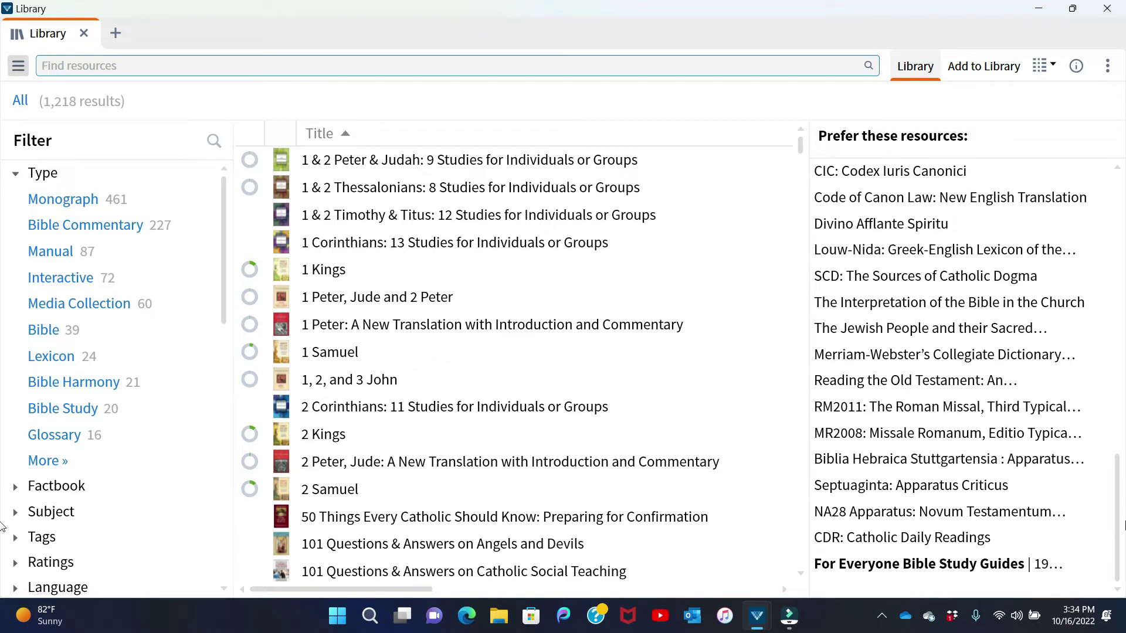
drag(1123, 526, 1121, 205)
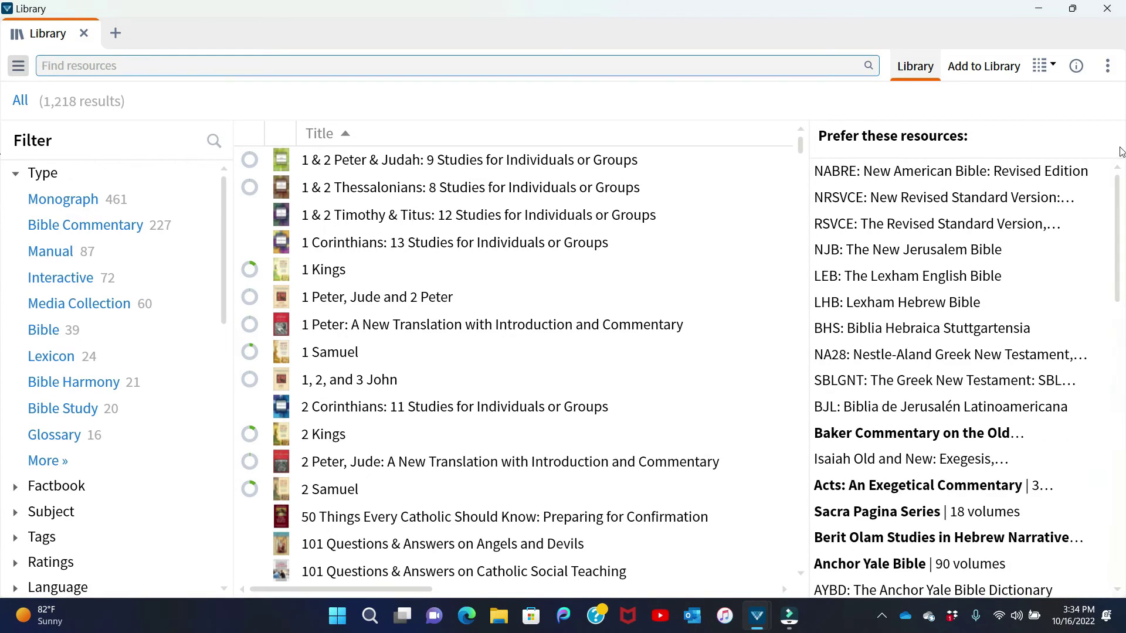
- Search the Library for 'daily catholic readings' to find Catholic Daily Readings
click(1105, 9)
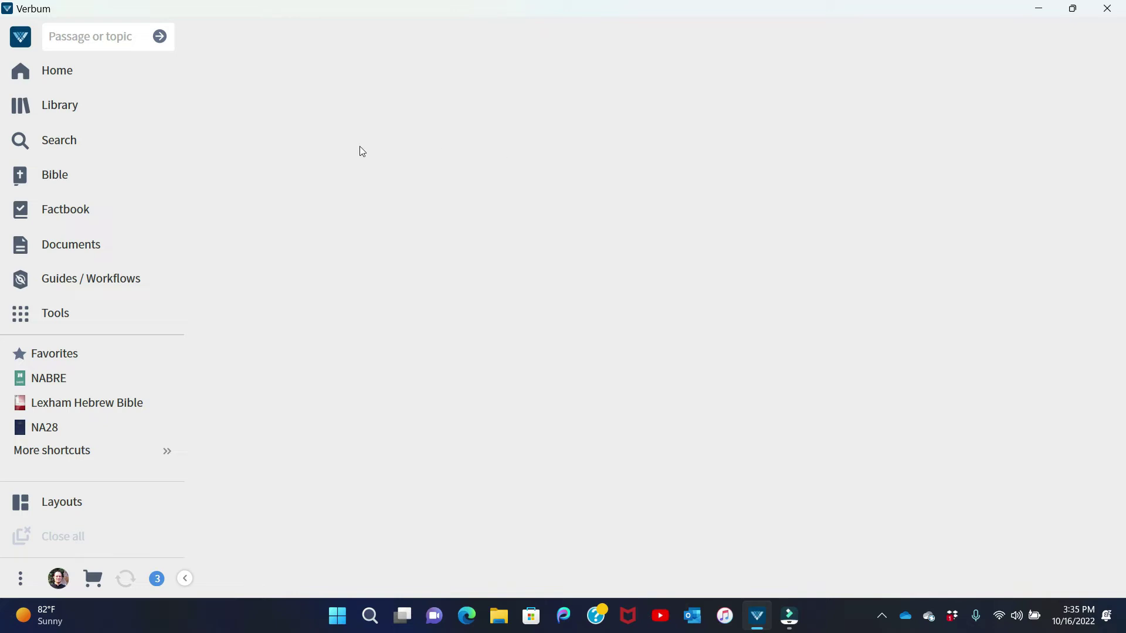
click(62, 108)
text(daily cathl)
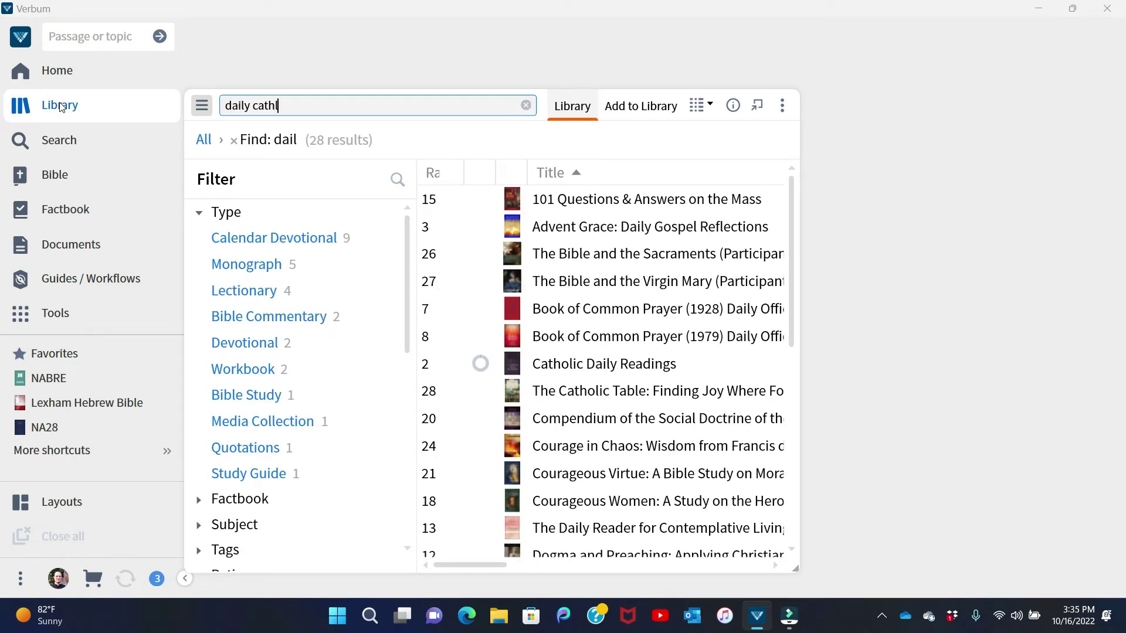
key(BackSpace)
text(olic)
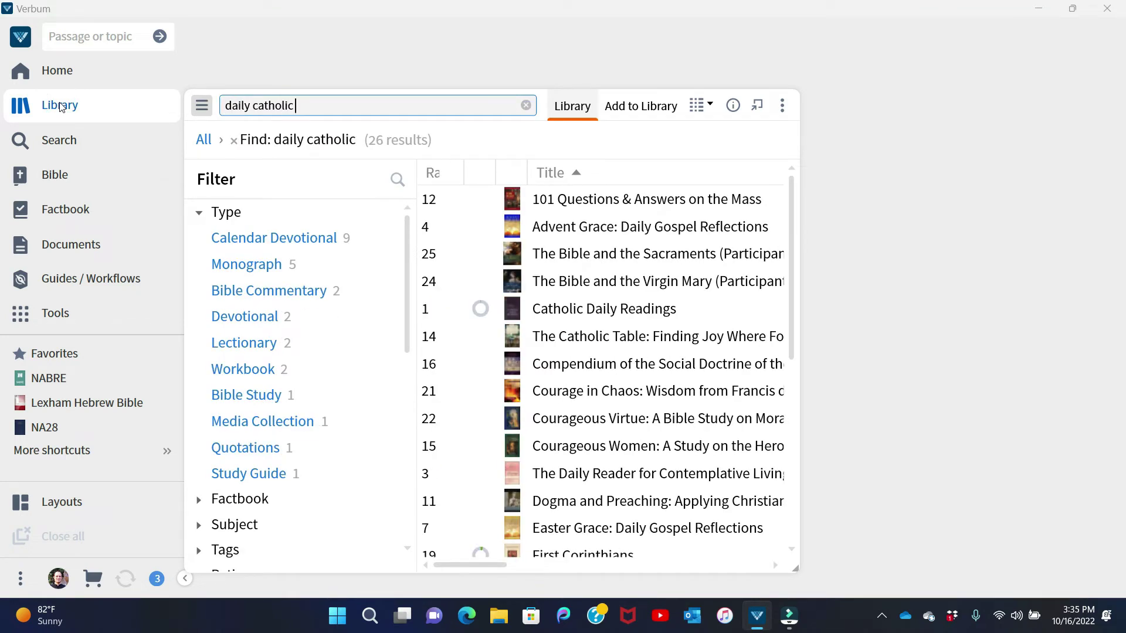
text( readings)
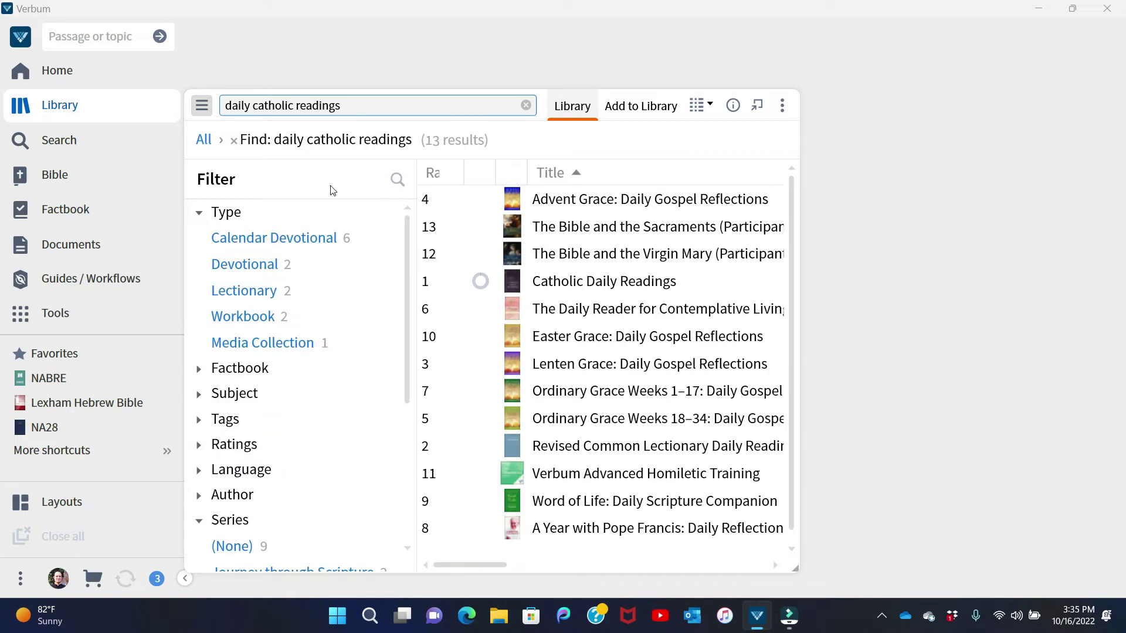
mouse_move(557, 290)
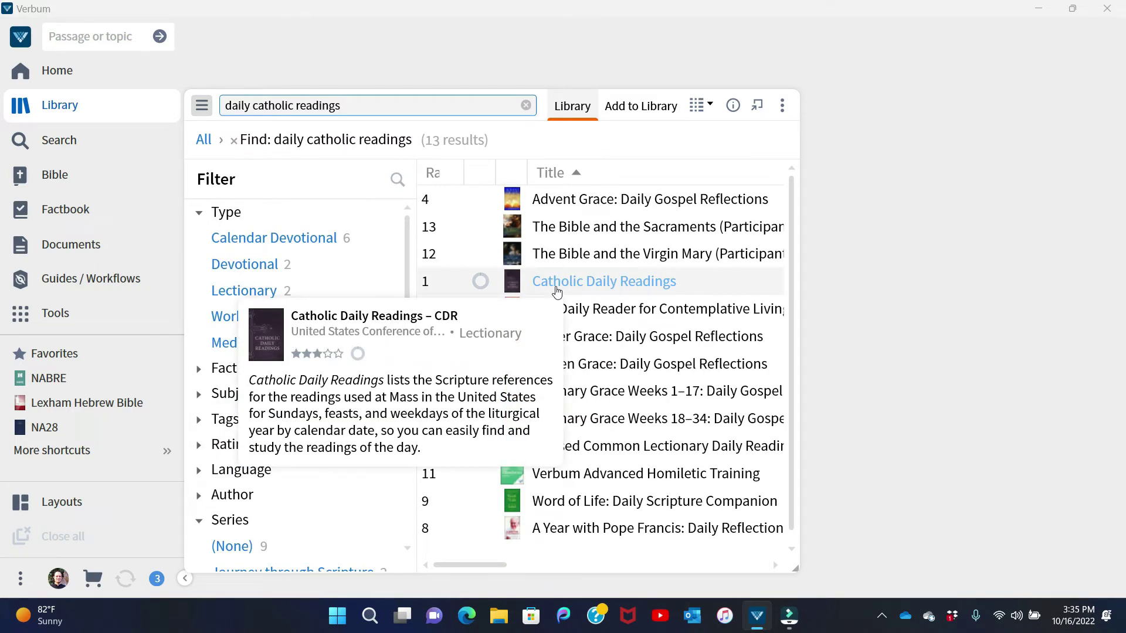
- Open Catholic Daily Readings for October 16, 2022 and follow the Luke 18:1–8 Gospel into NABRE
click(557, 289)
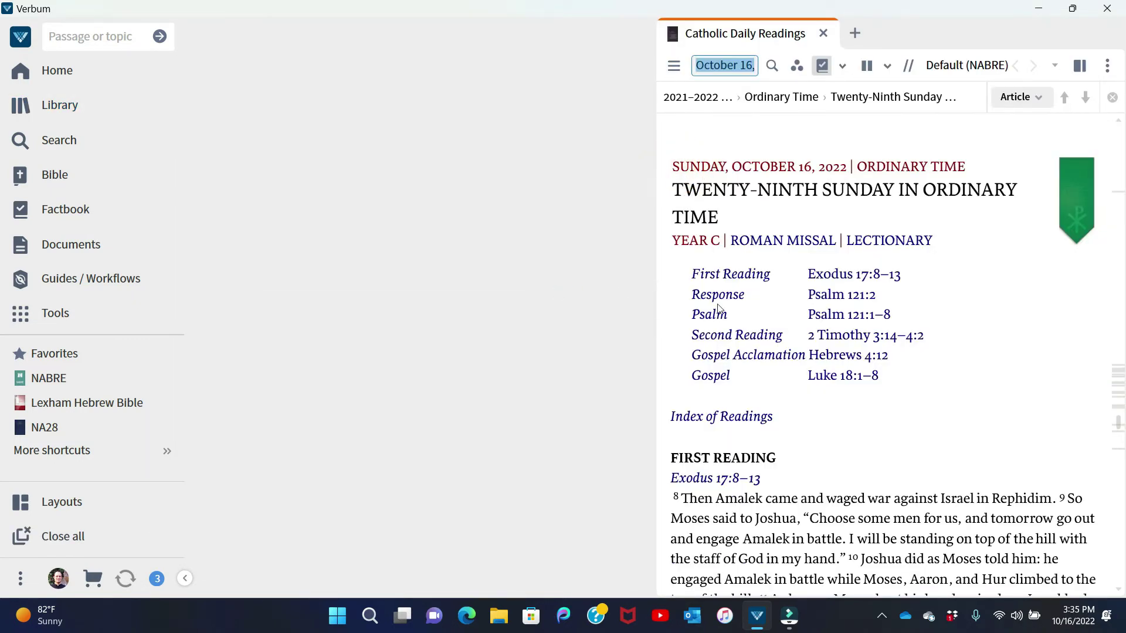
mouse_move(888, 282)
click(850, 382)
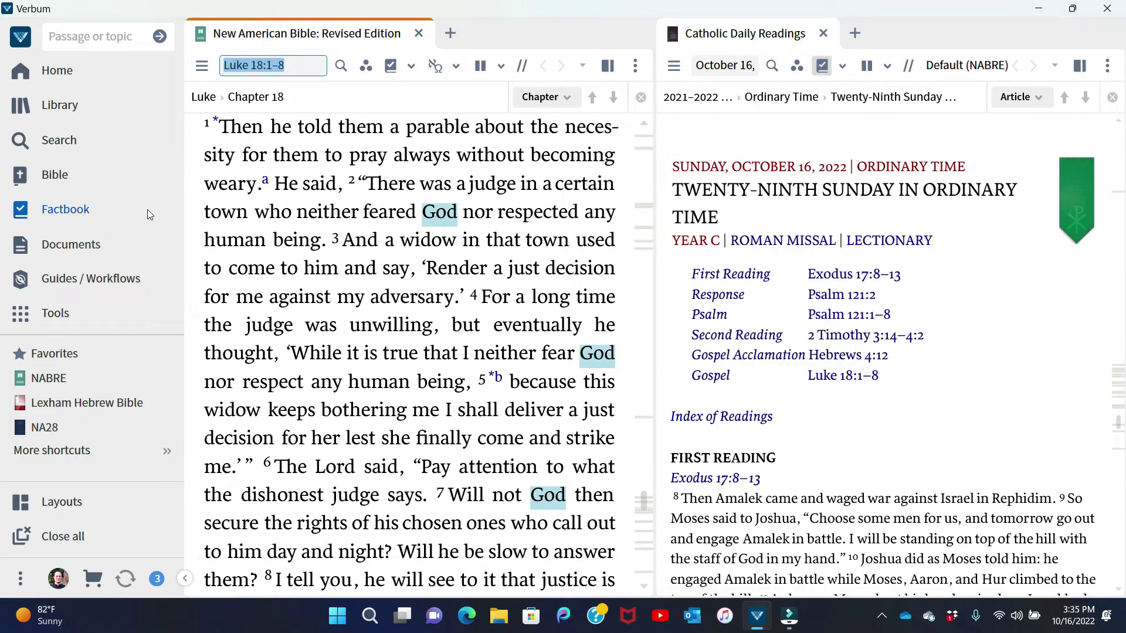
- Search the Library for 'na28' and open the Nestle-Aland Greek New Testament, 28th Edition
click(69, 110)
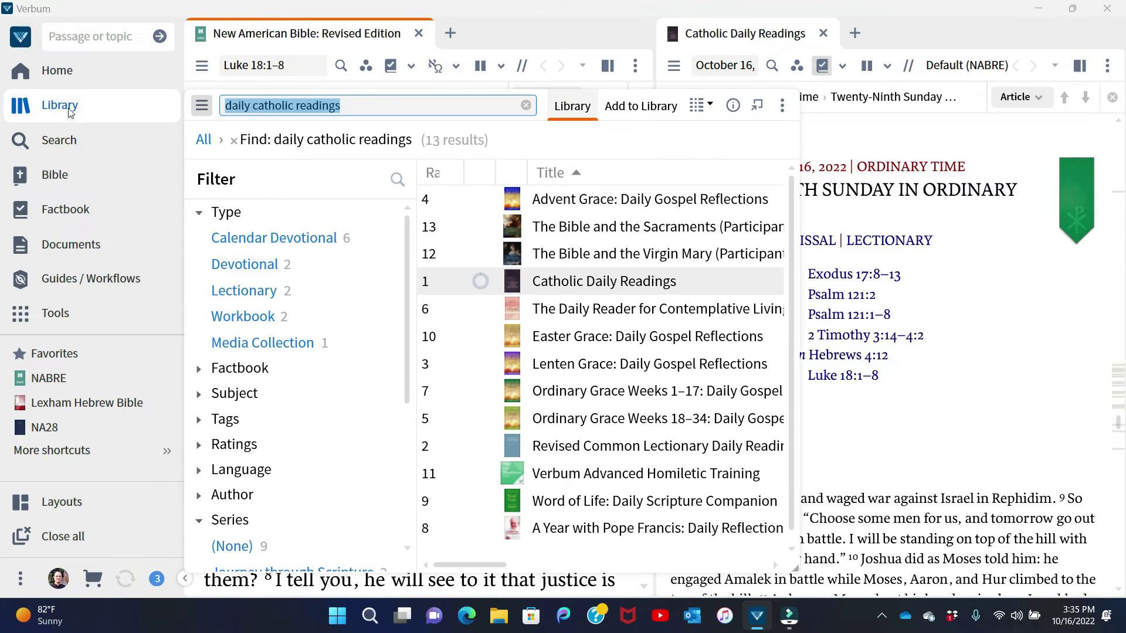
text(na28)
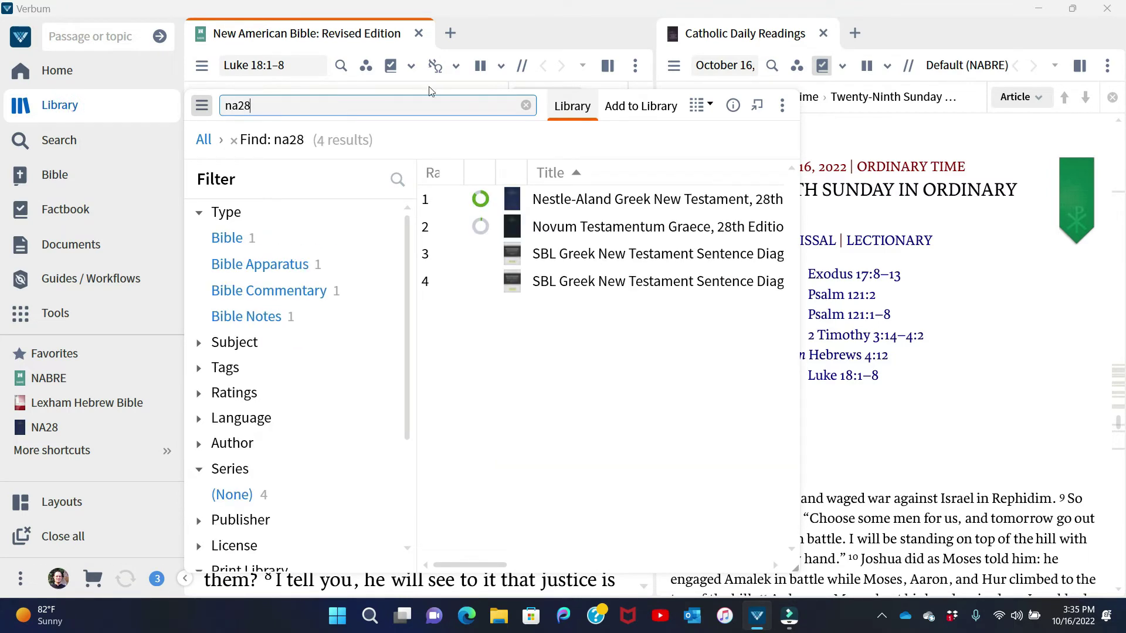
mouse_move(571, 203)
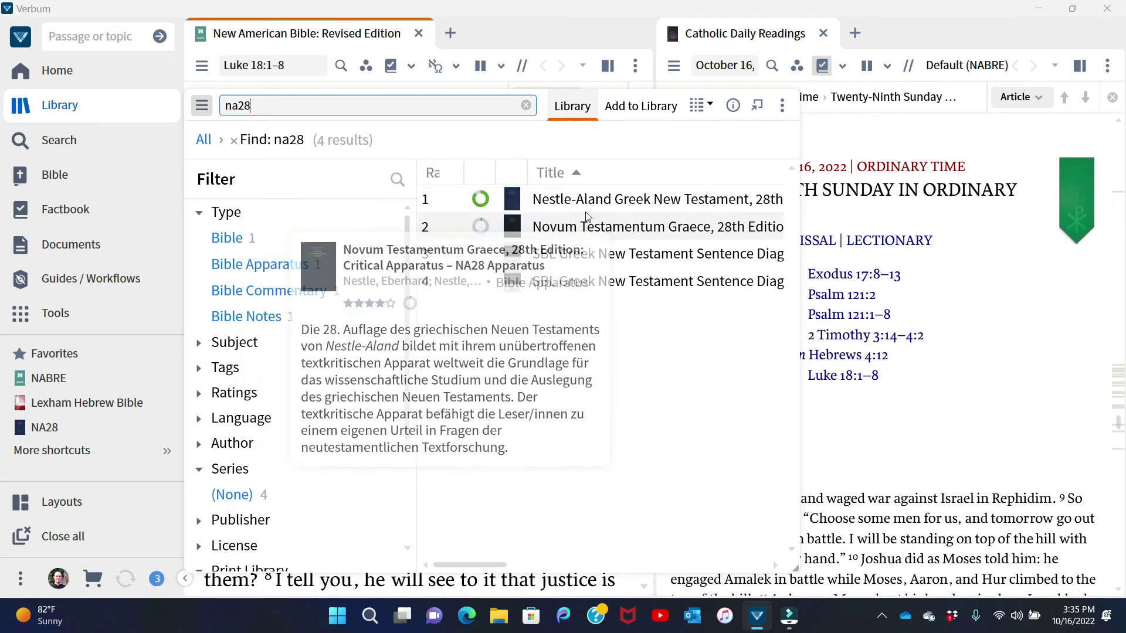
click(580, 205)
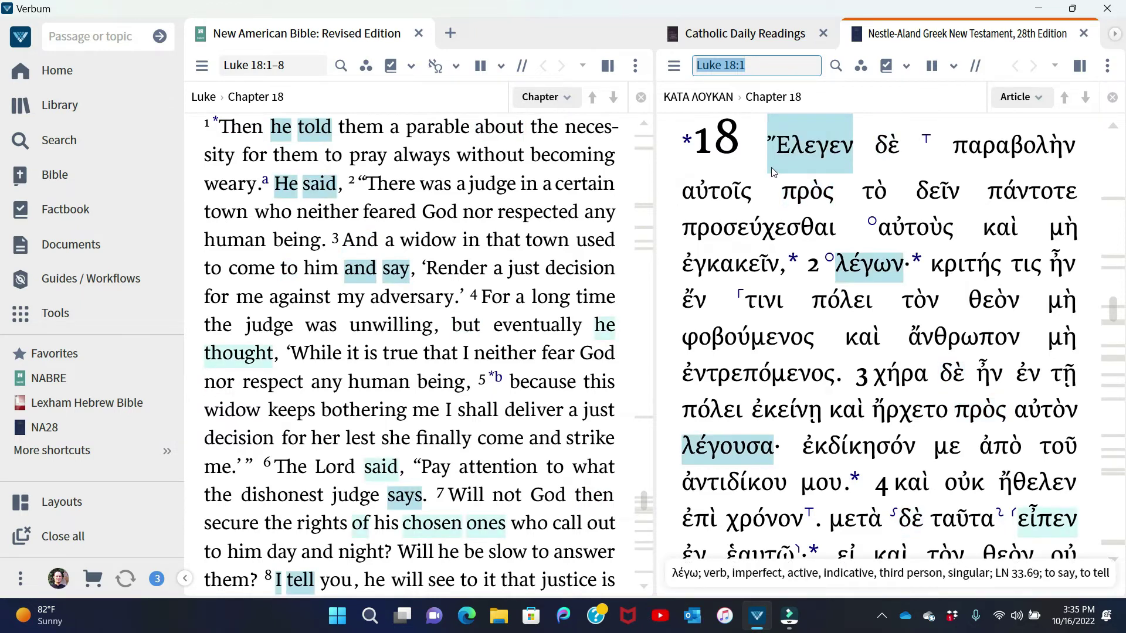
- Put both the NABRE and NA28 panels in link set A
click(638, 71)
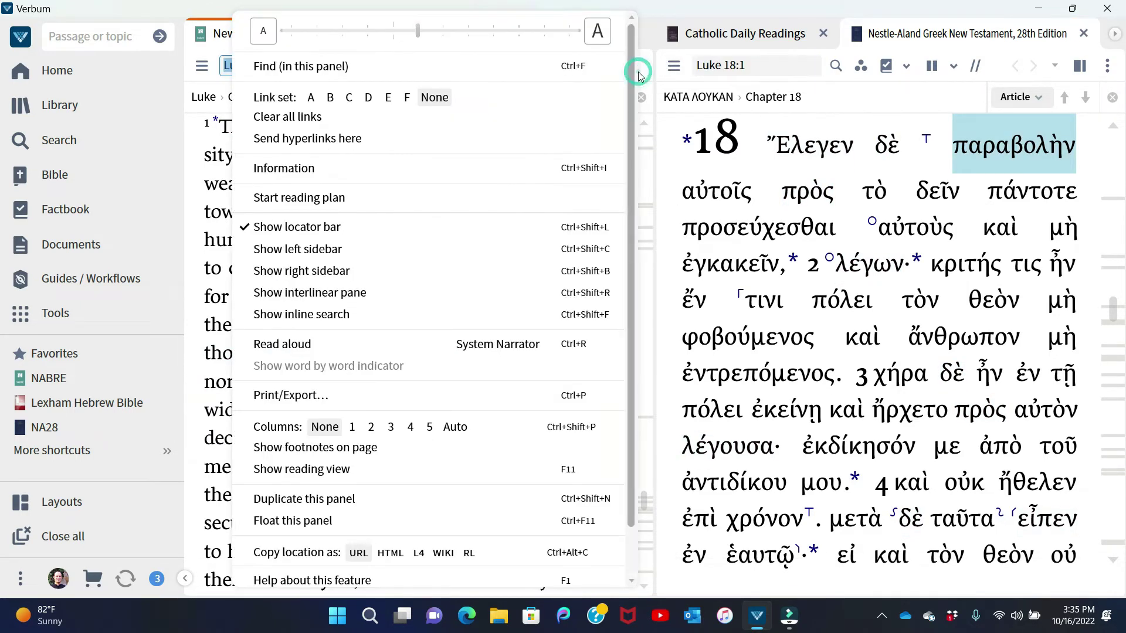
click(311, 98)
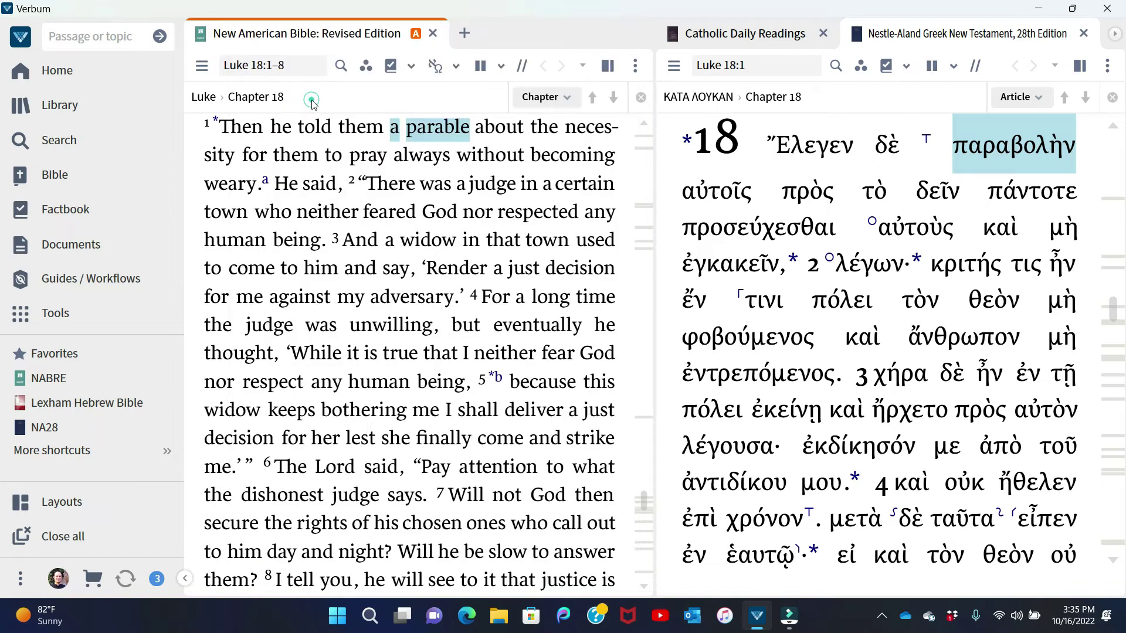
click(1107, 65)
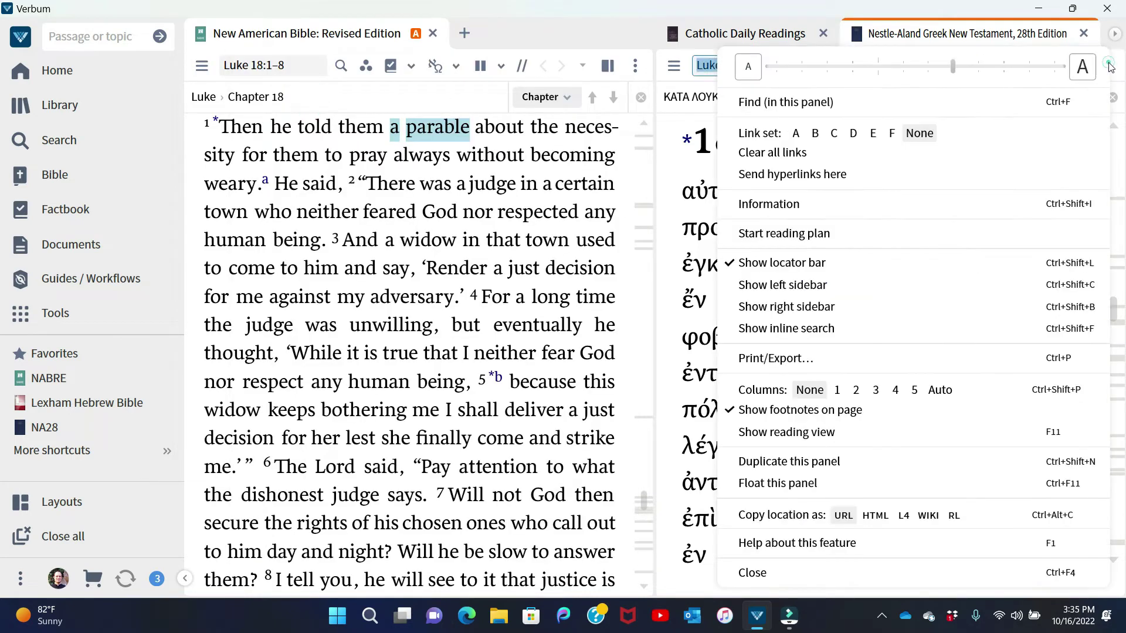
click(797, 134)
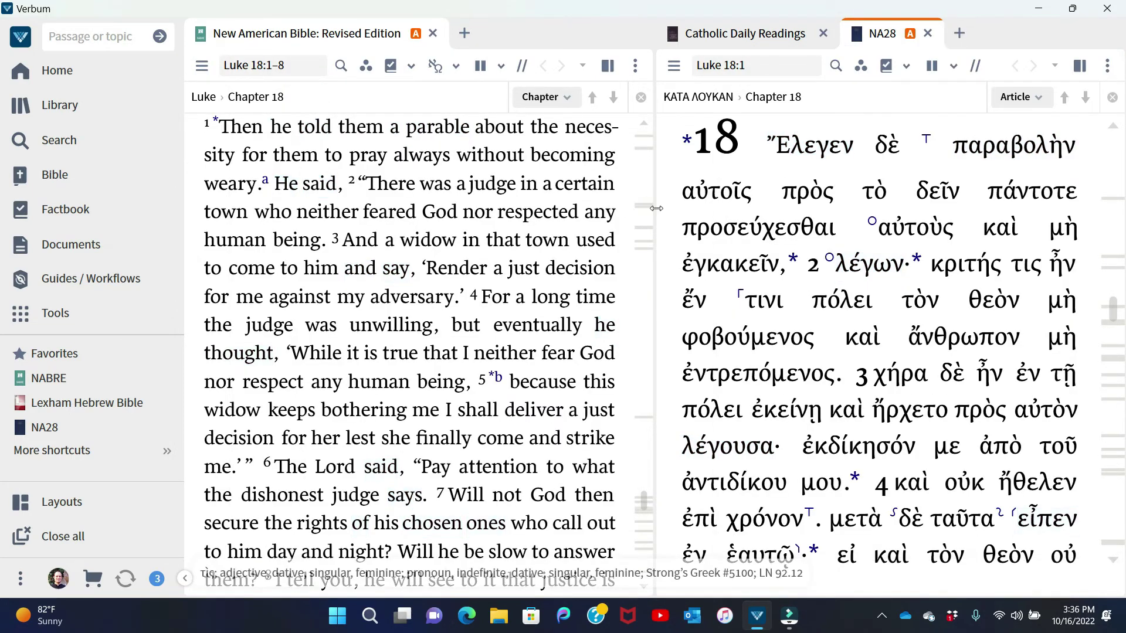
- Scroll through Luke 18 in NABRE to confirm the NA28 panel follows along
click(642, 126)
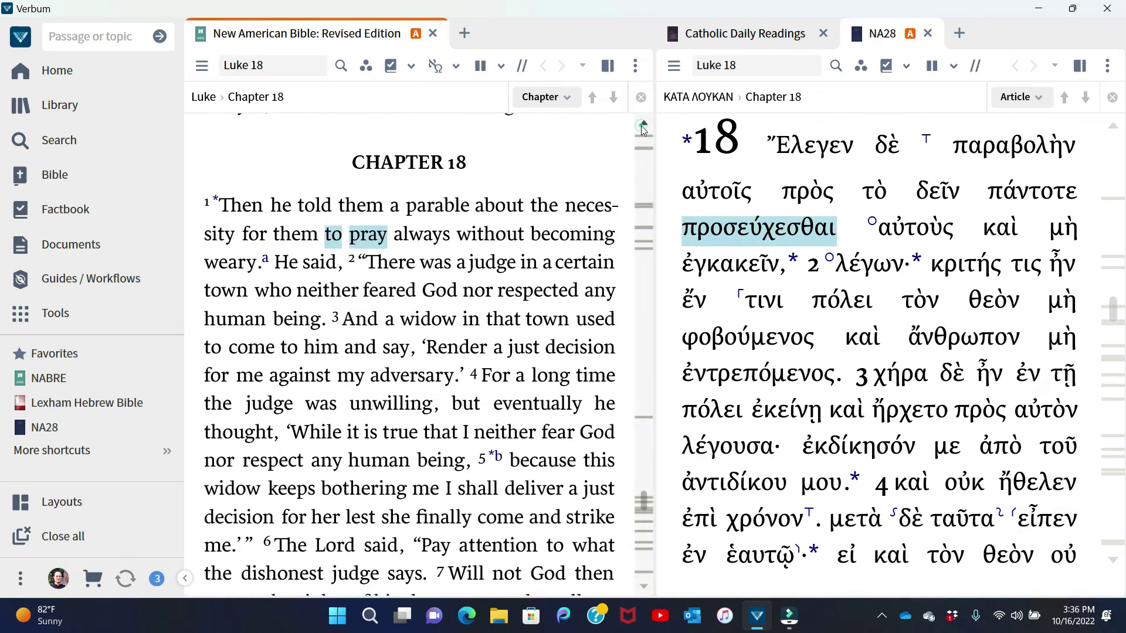
scroll(643, 129, up, 10)
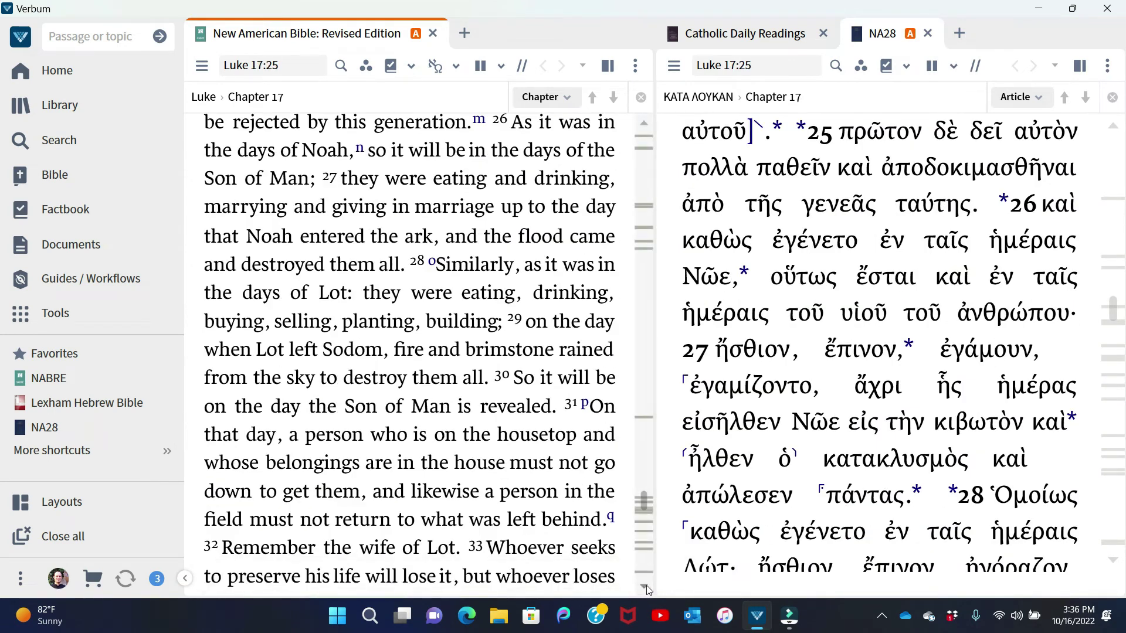
scroll(646, 585, down, 14)
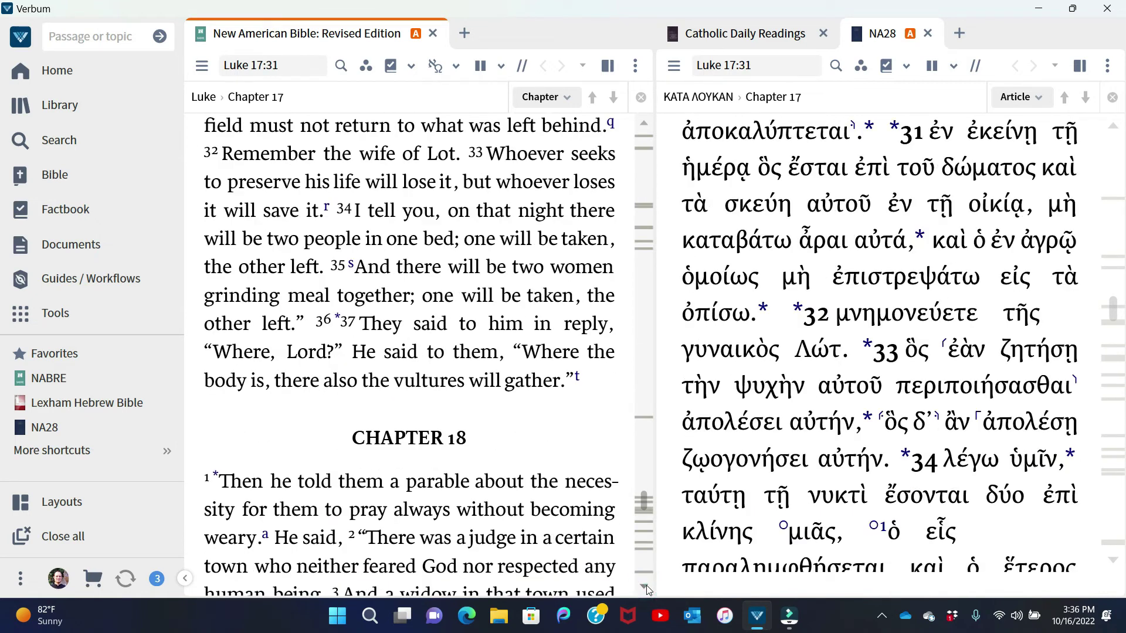
scroll(646, 585, down, 10)
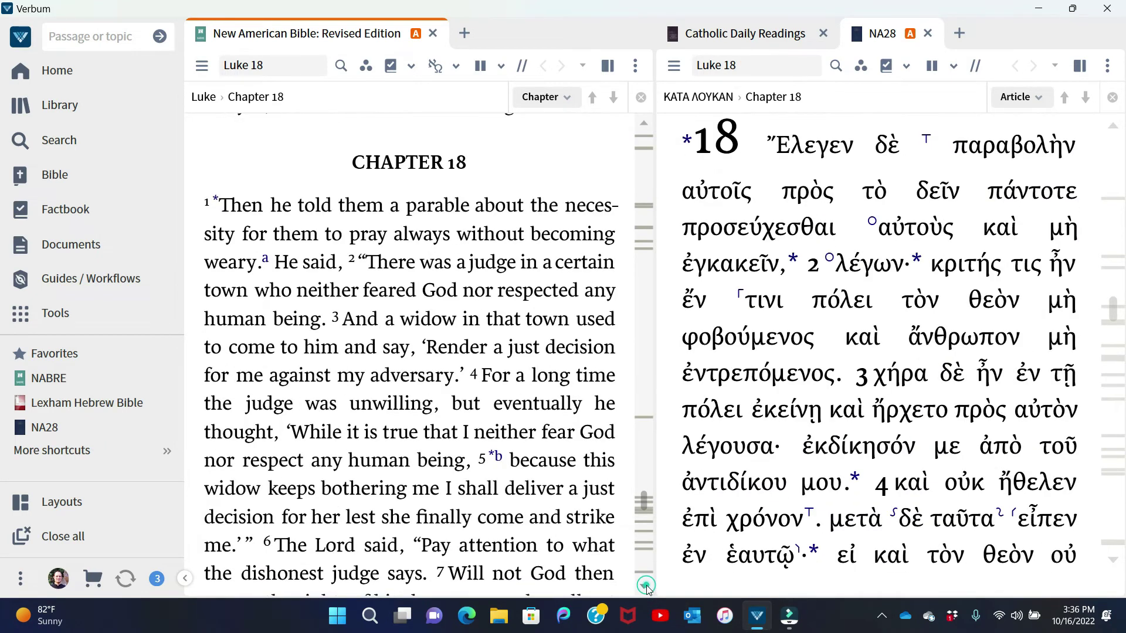
click(366, 67)
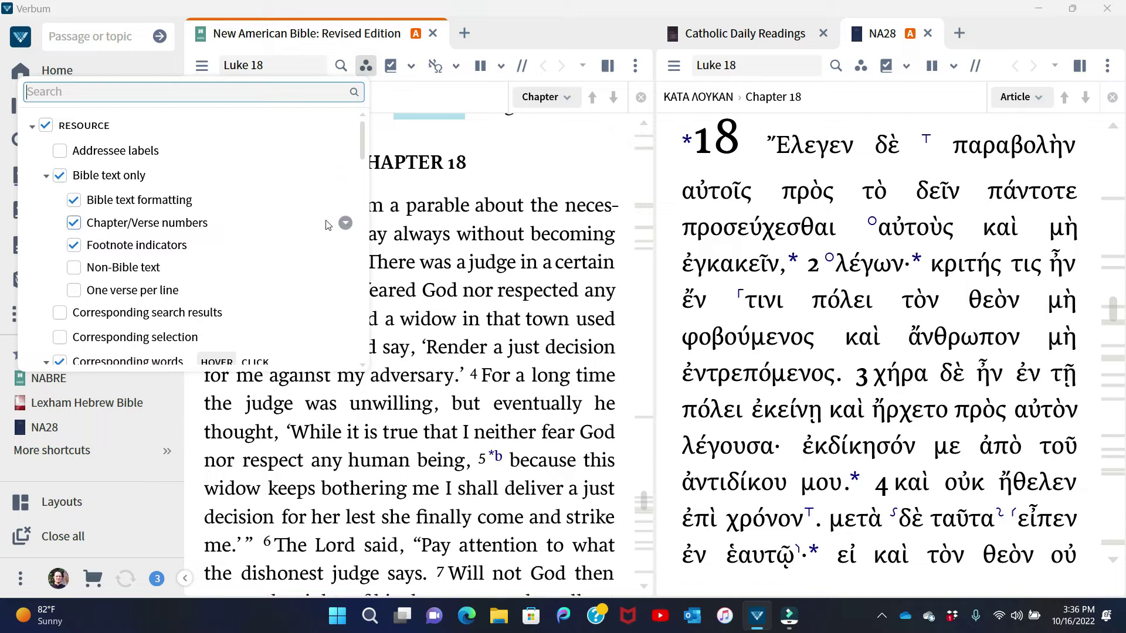
drag(363, 140, 376, 179)
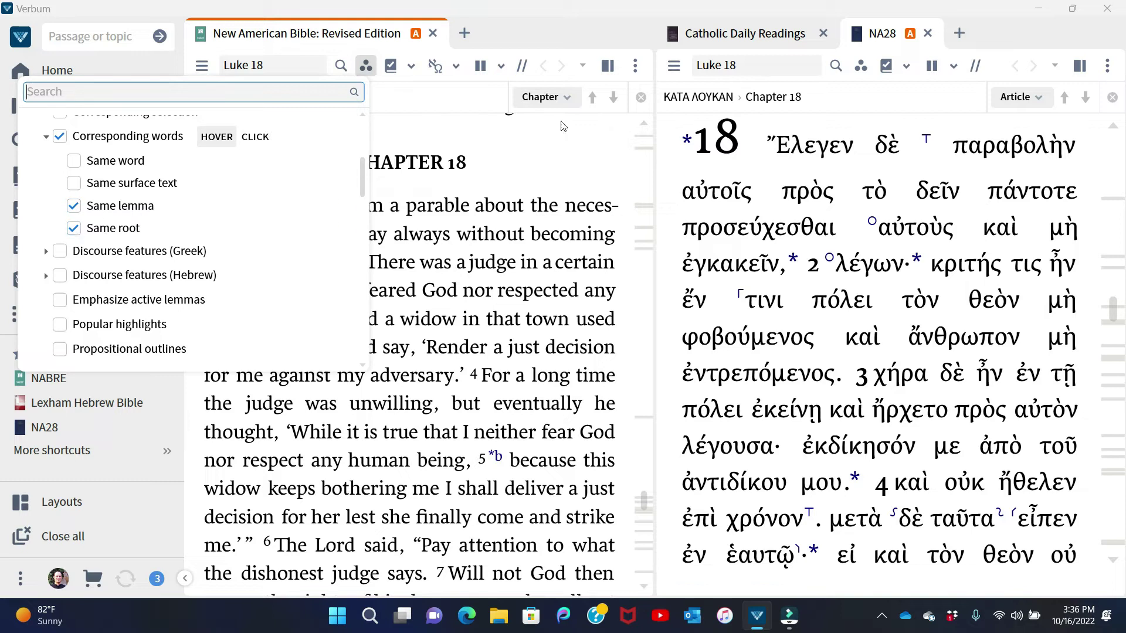
click(861, 65)
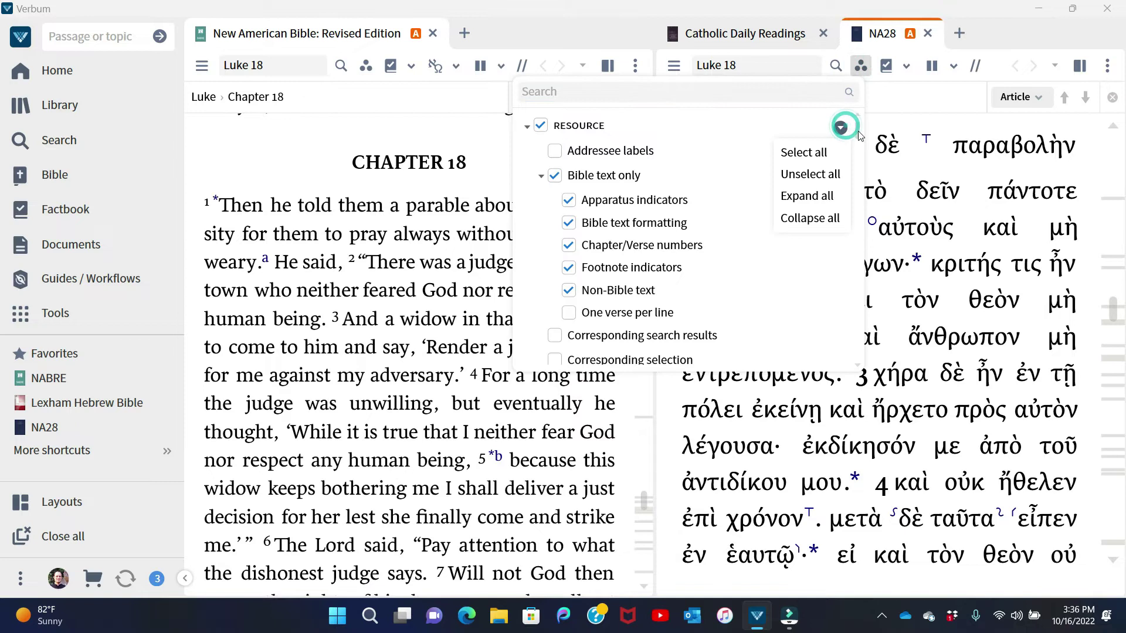
drag(857, 129, 862, 163)
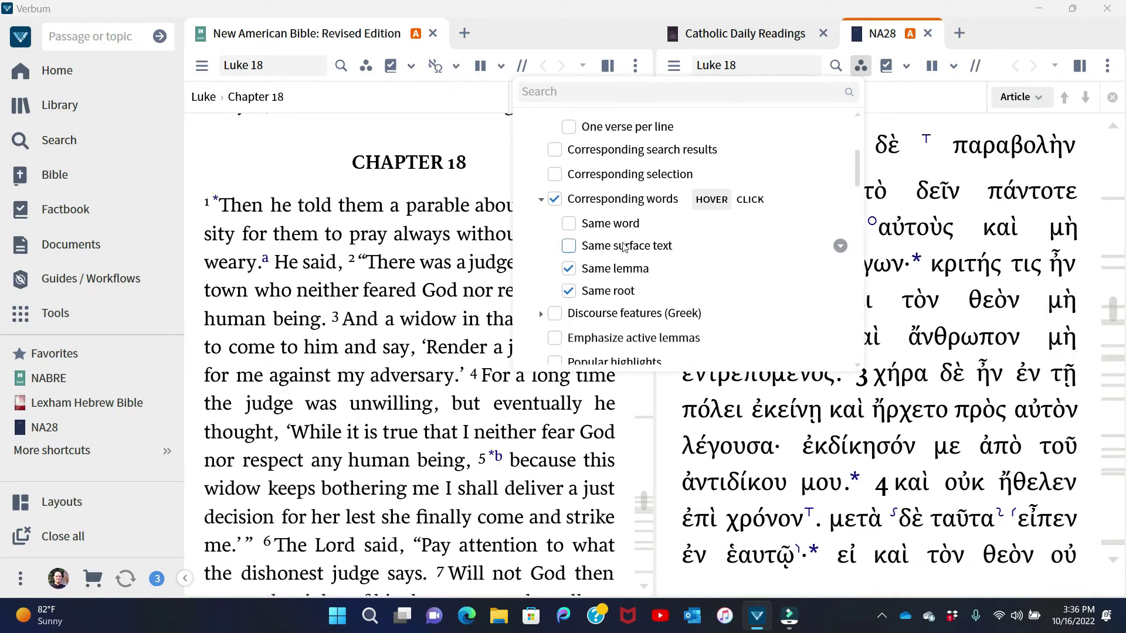
click(474, 187)
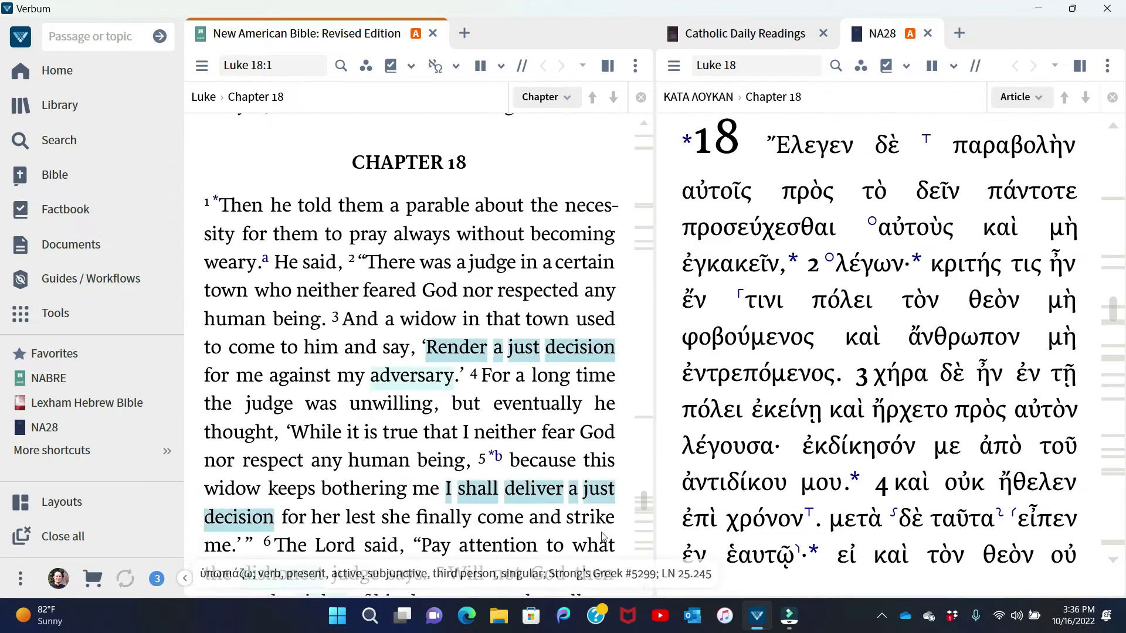
click(643, 586)
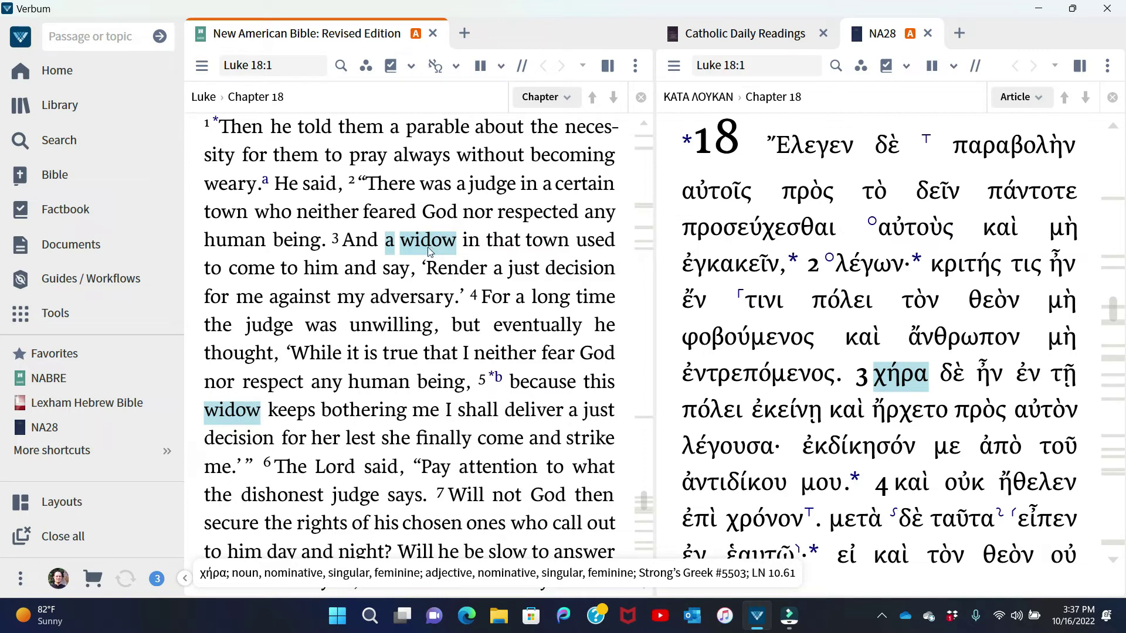
- Search the Factbook for 'widow' and open the Widow (Generic Person, Group of People) entry
click(63, 221)
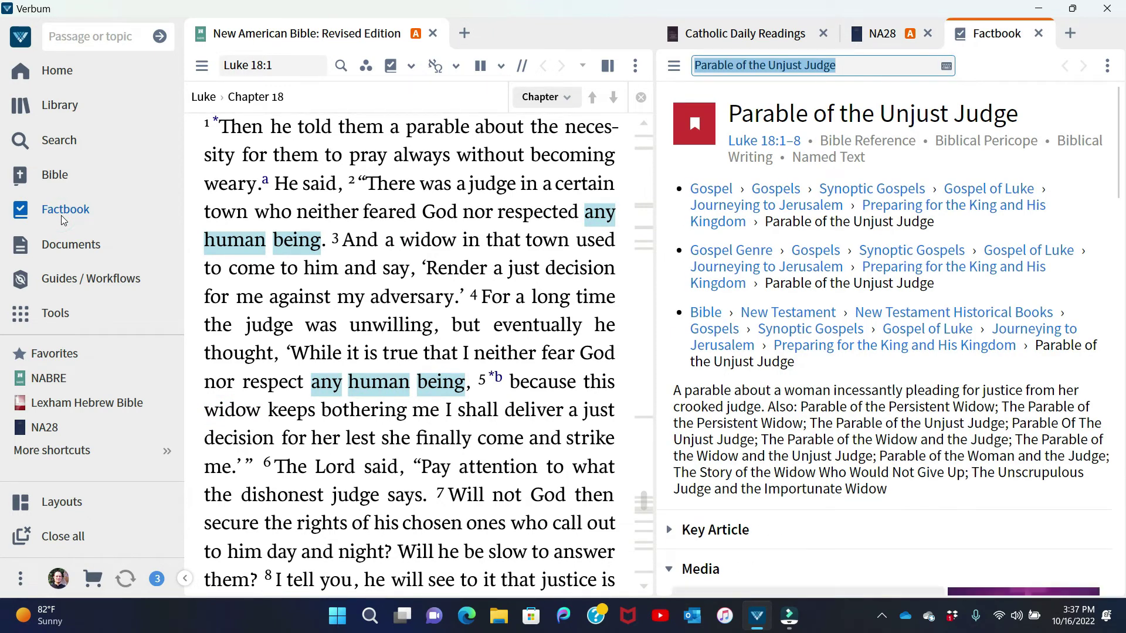
text(widow)
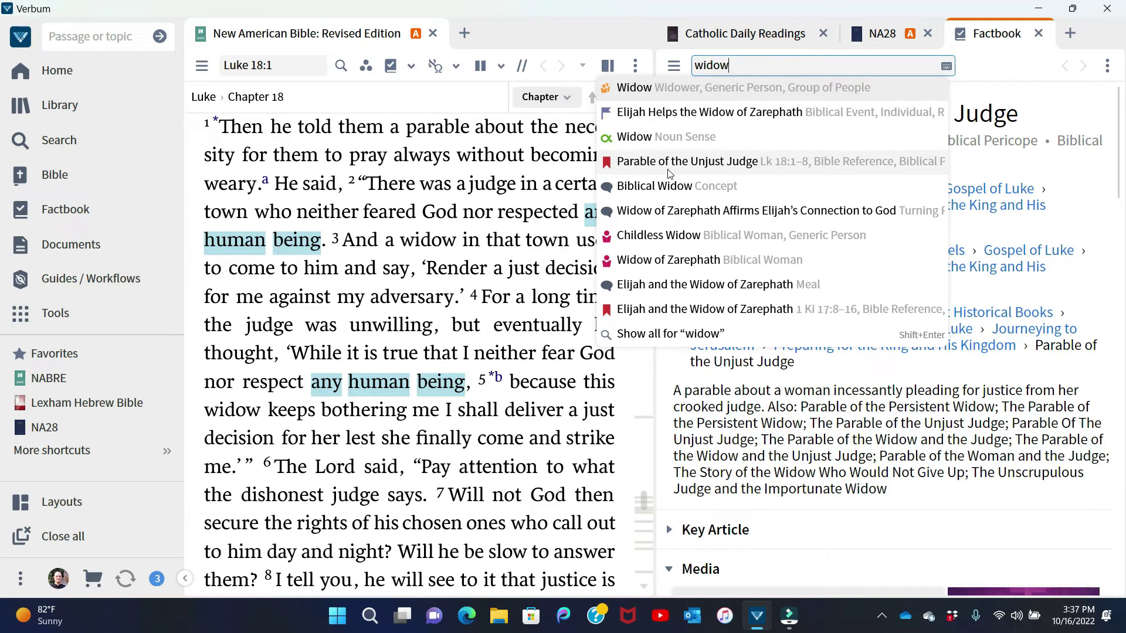
mouse_move(669, 173)
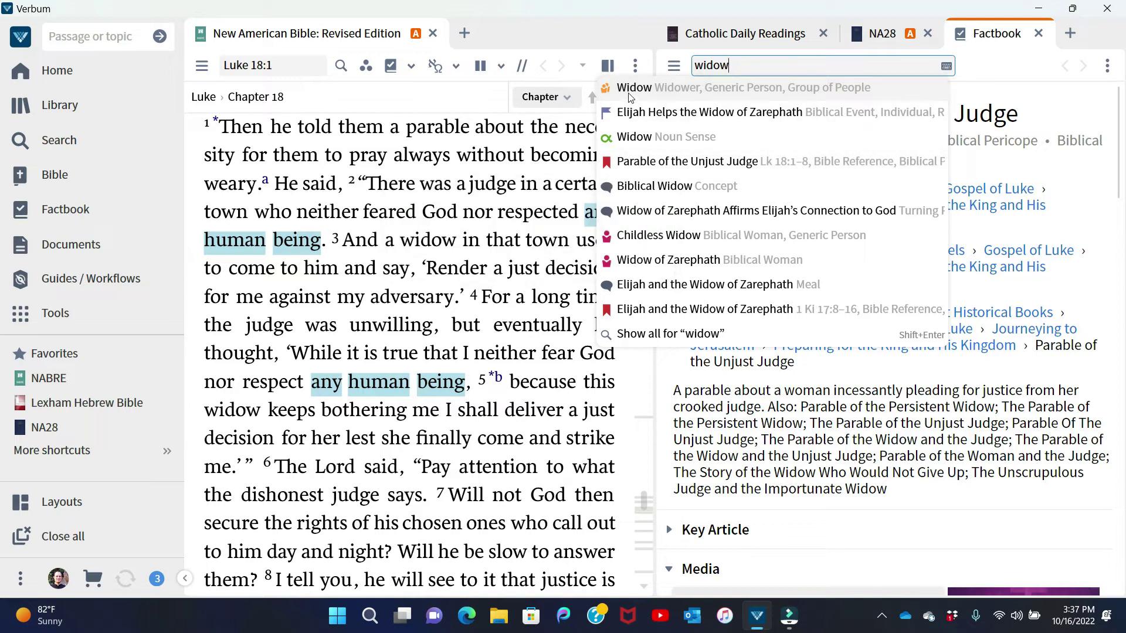
mouse_move(629, 98)
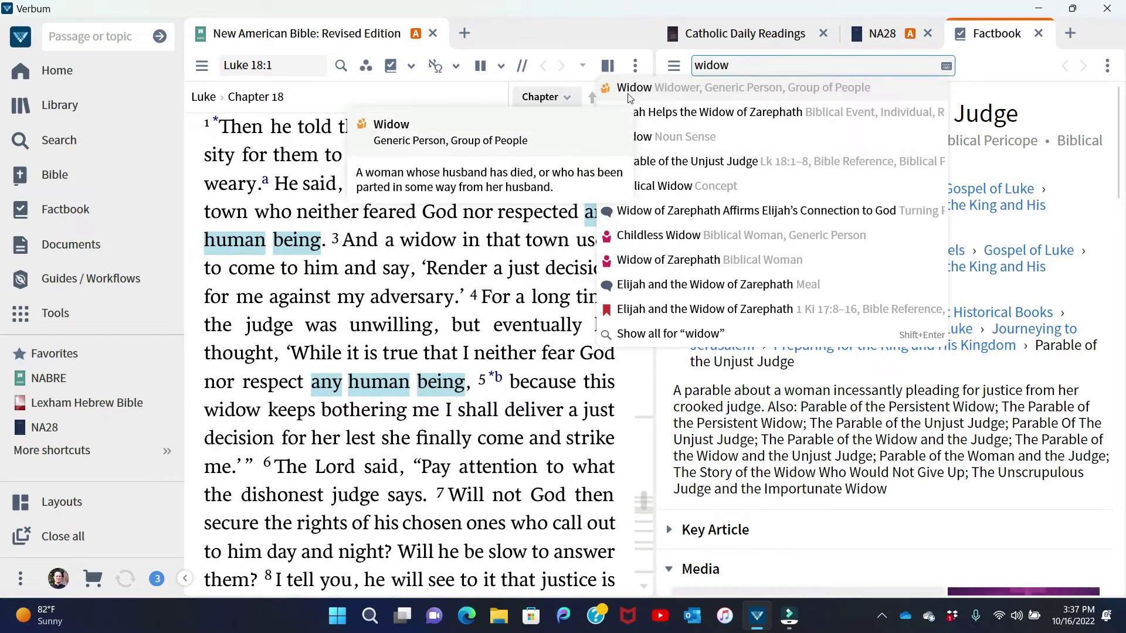
click(630, 98)
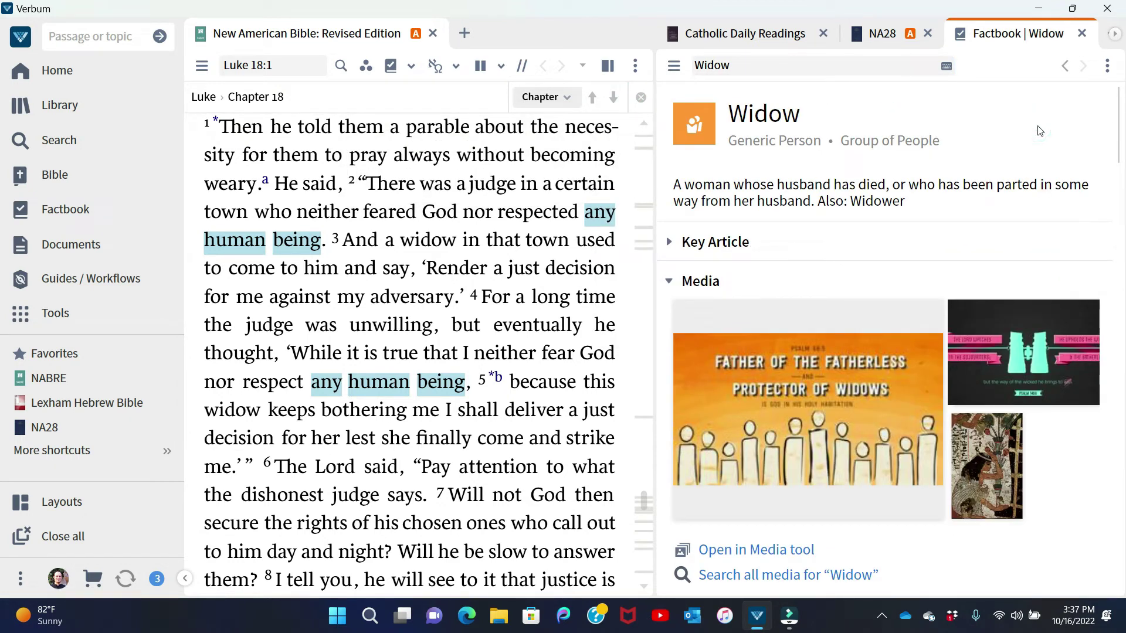
- Expand the Widow Key Article to show Protected Classes, then scroll down to the Dictionaries section
click(674, 251)
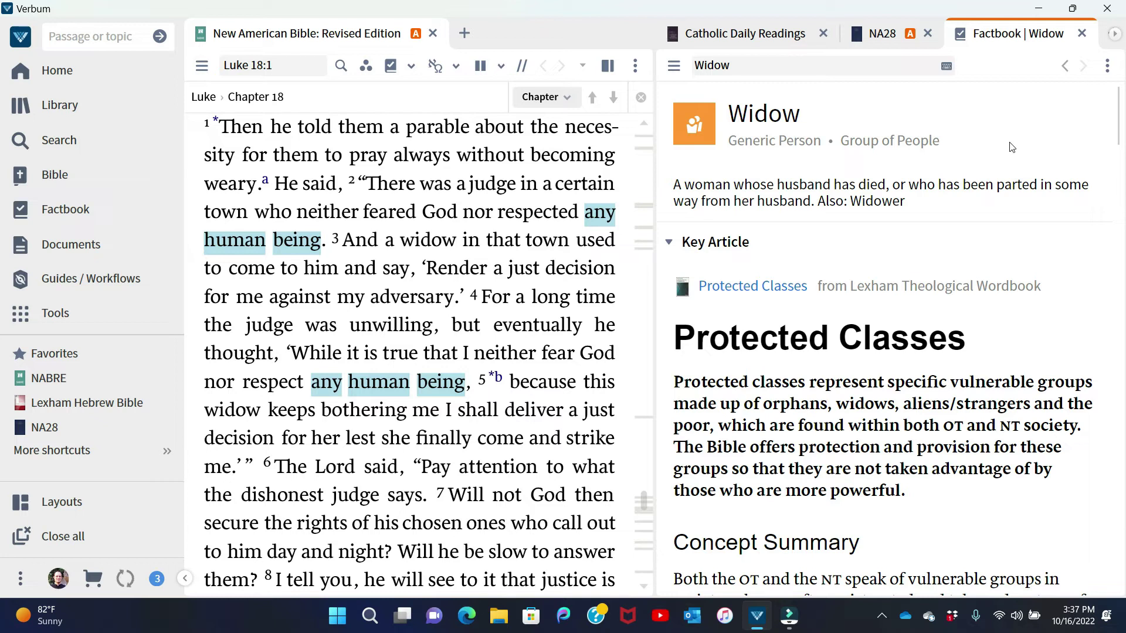
scroll(1011, 147, down, 2)
scroll(1011, 147, down, 5)
scroll(1011, 147, up, 2)
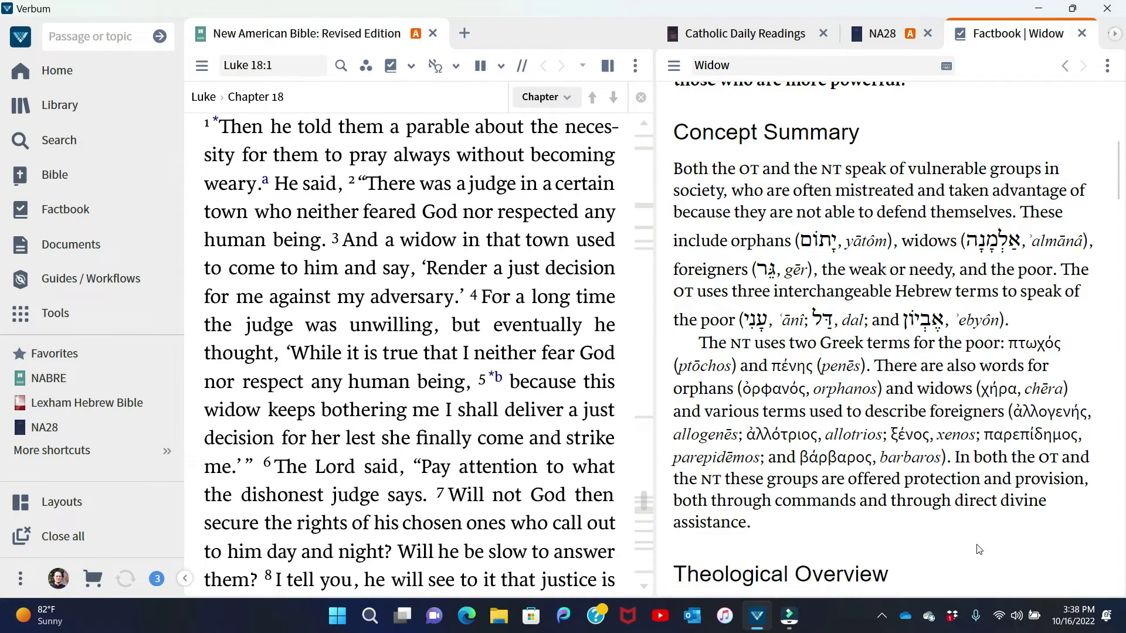
scroll(978, 549, down, 6)
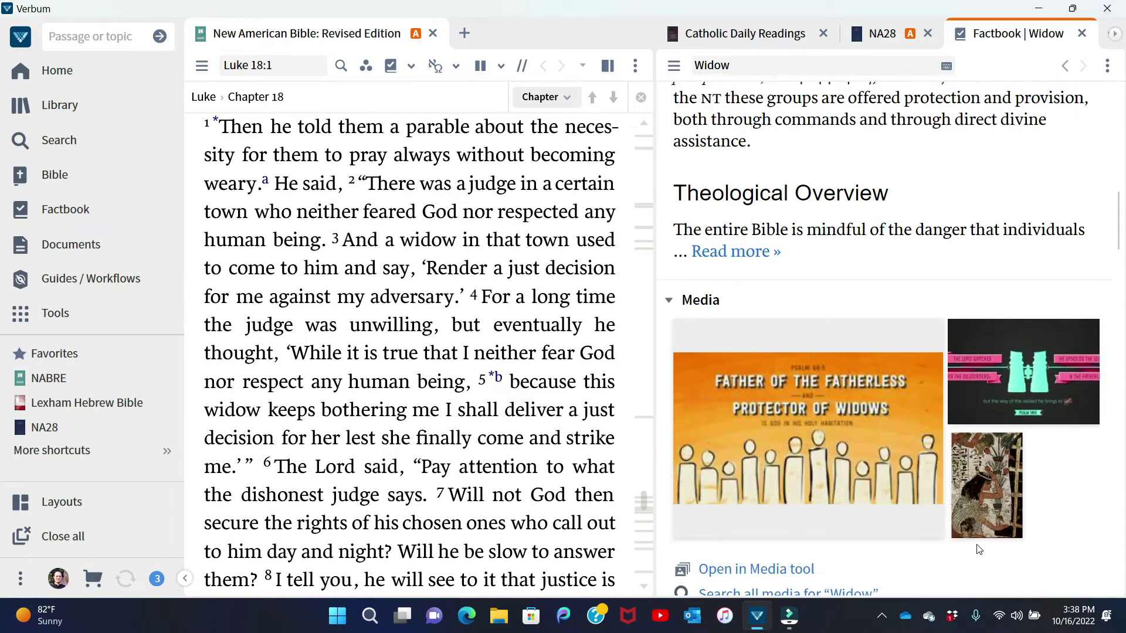
scroll(978, 550, down, 2)
scroll(978, 546, down, 2)
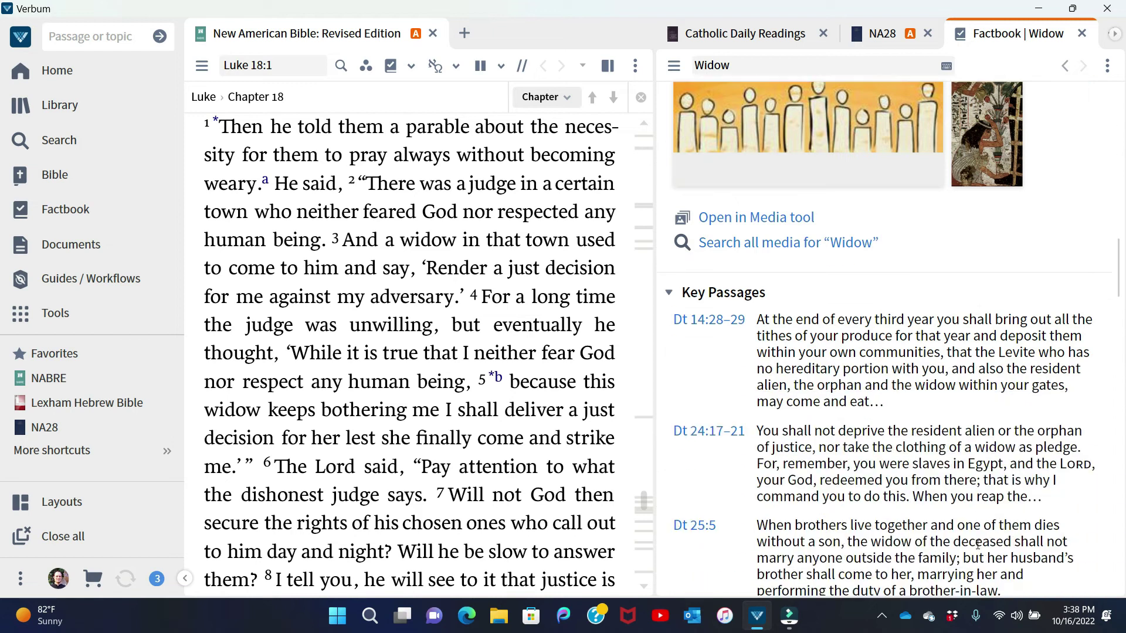
scroll(978, 544, down, 8)
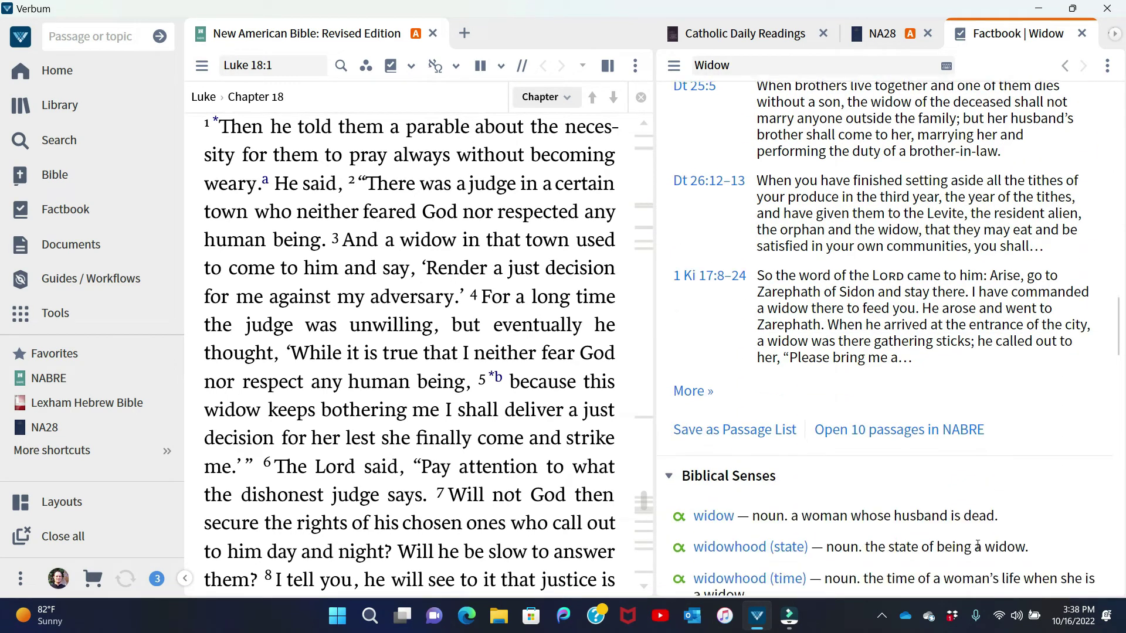
scroll(978, 546, down, 6)
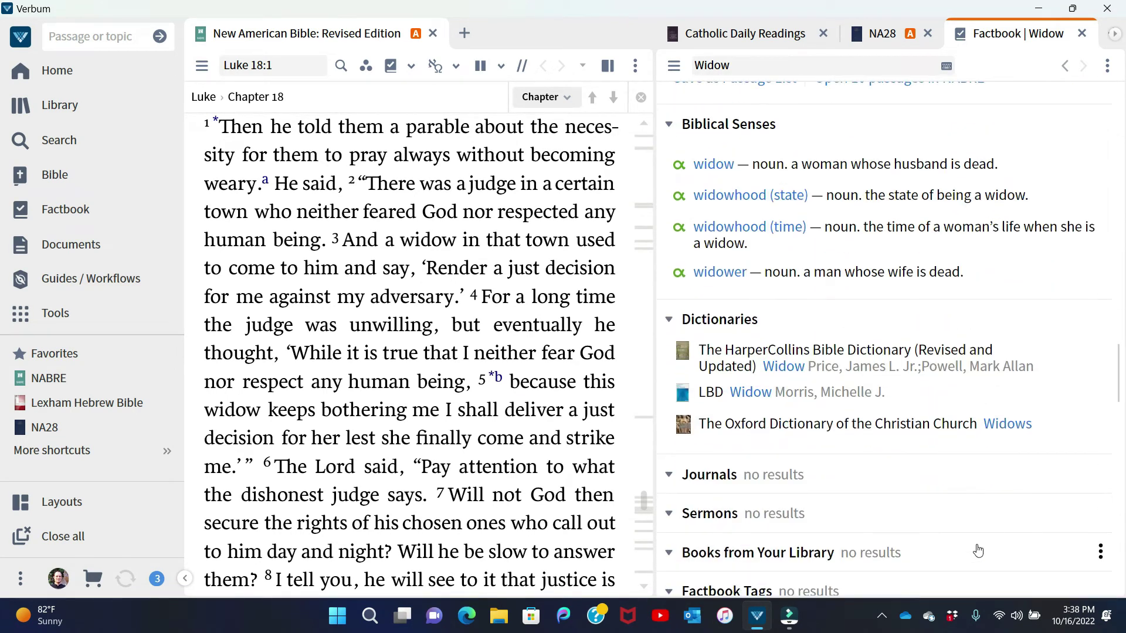
scroll(978, 549, down, 1)
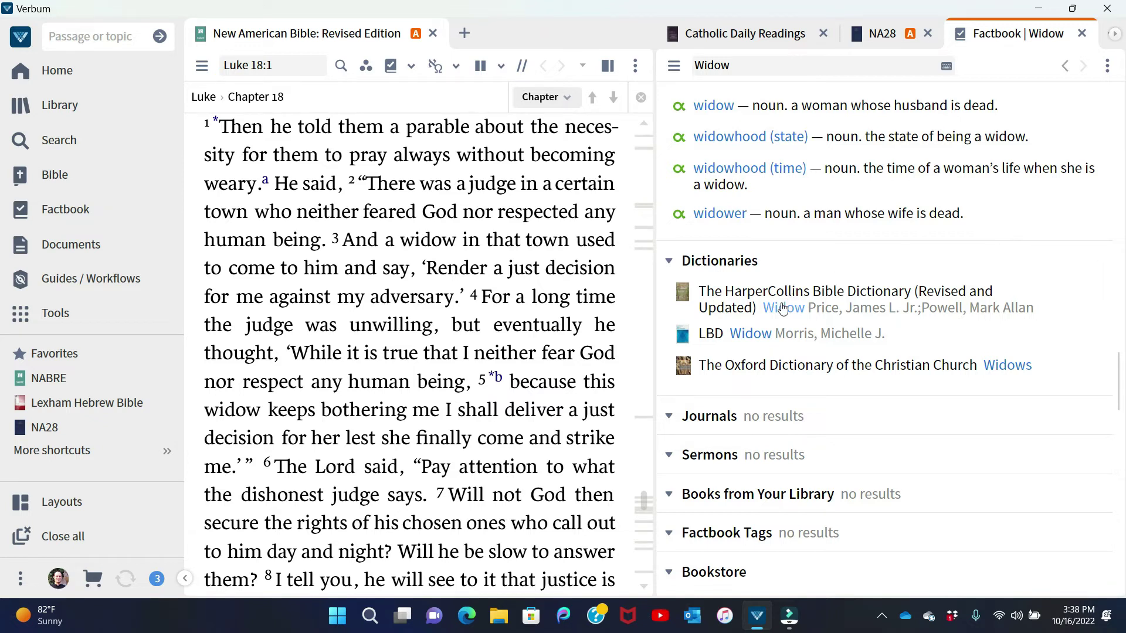
- Open the HarperCollins Bible Dictionary 'Widow' article from the Factbook and read through it
mouse_move(789, 301)
click(777, 317)
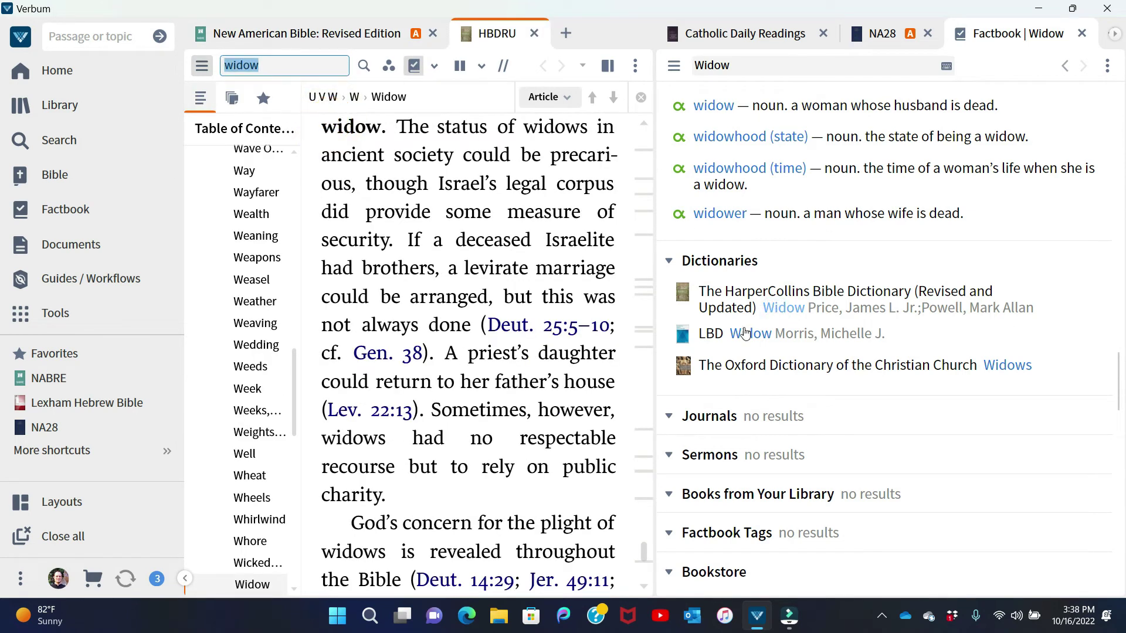
click(498, 495)
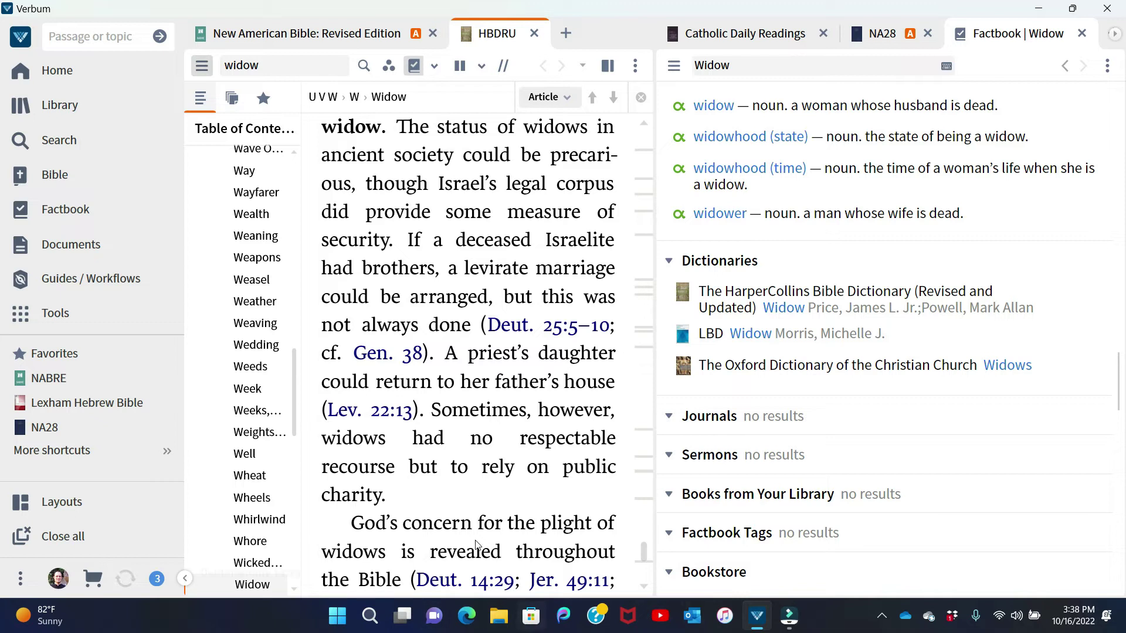
scroll(479, 499, down, 2)
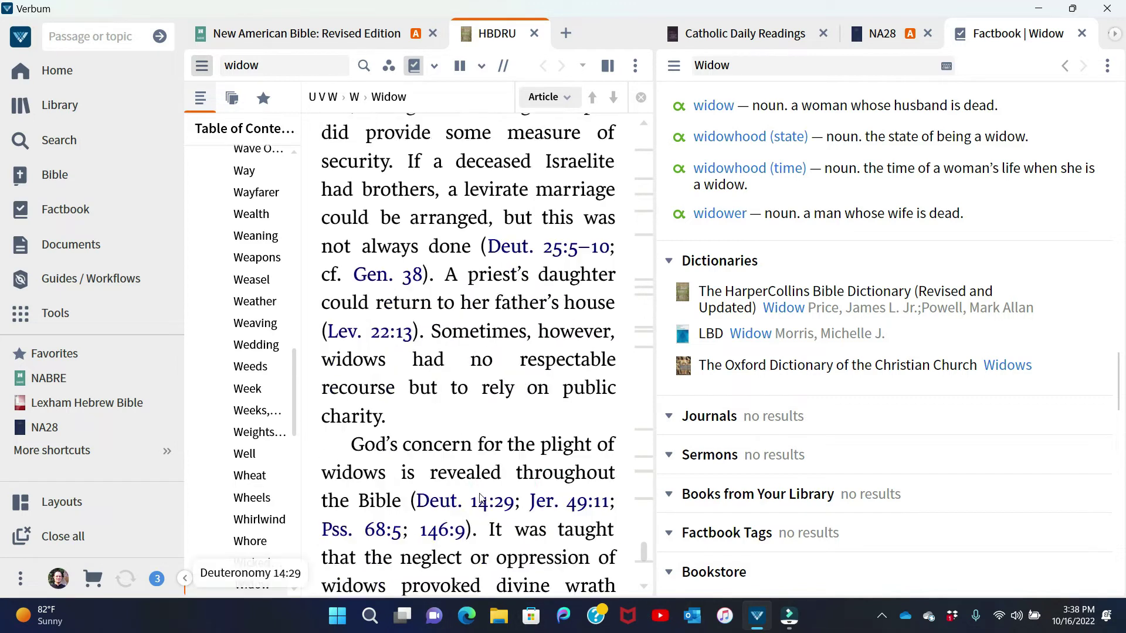
scroll(480, 499, down, 5)
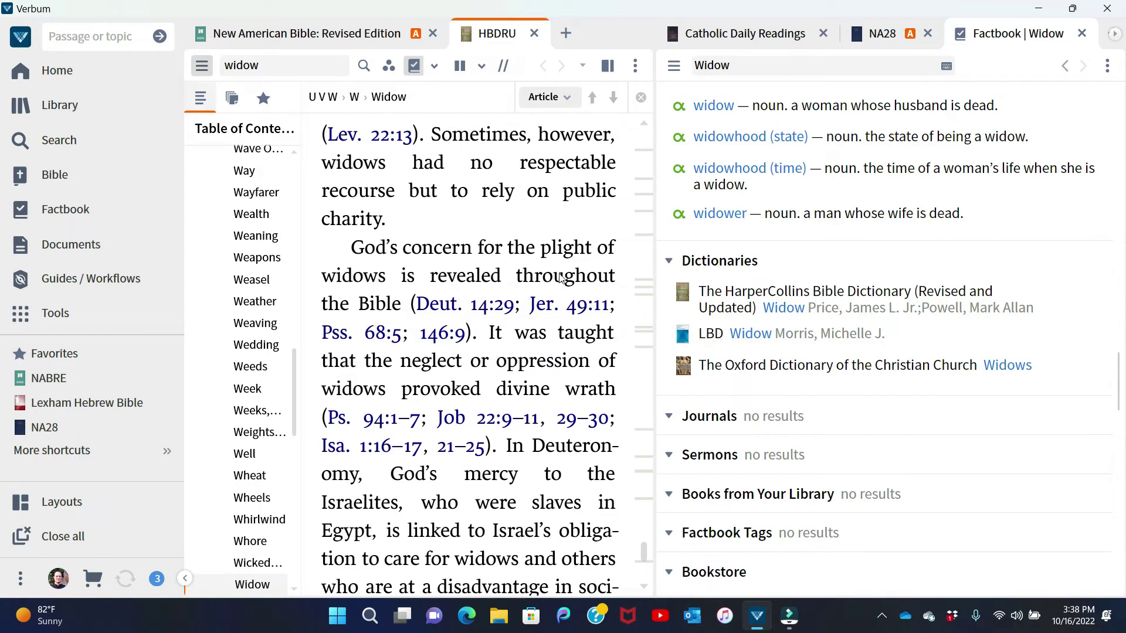
mouse_move(382, 346)
scroll(497, 221, down, 10)
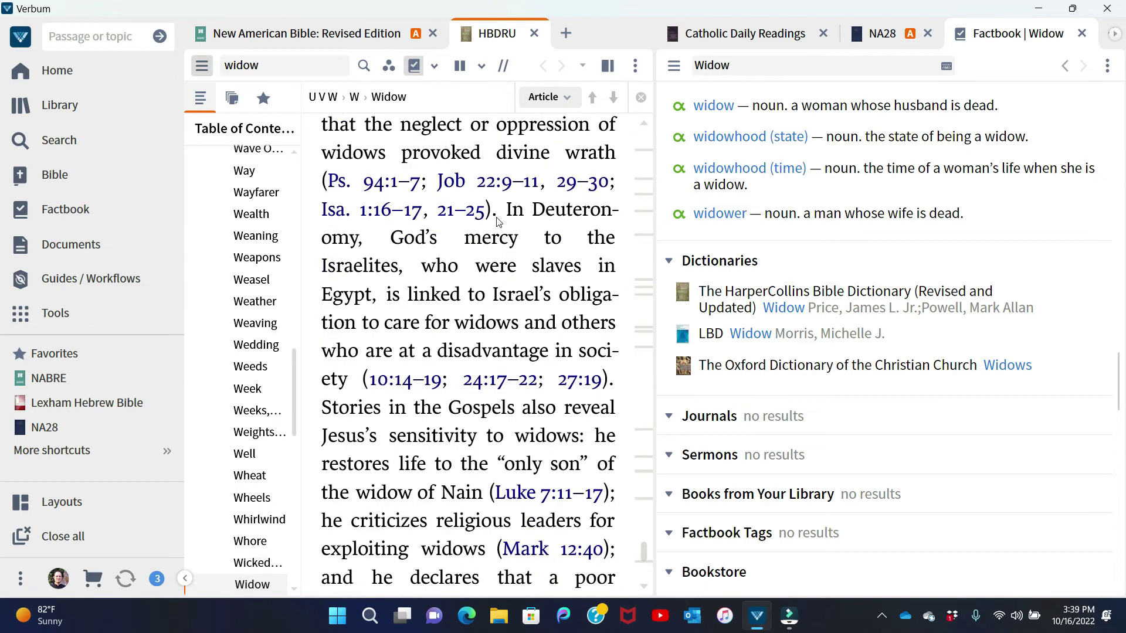
mouse_move(497, 222)
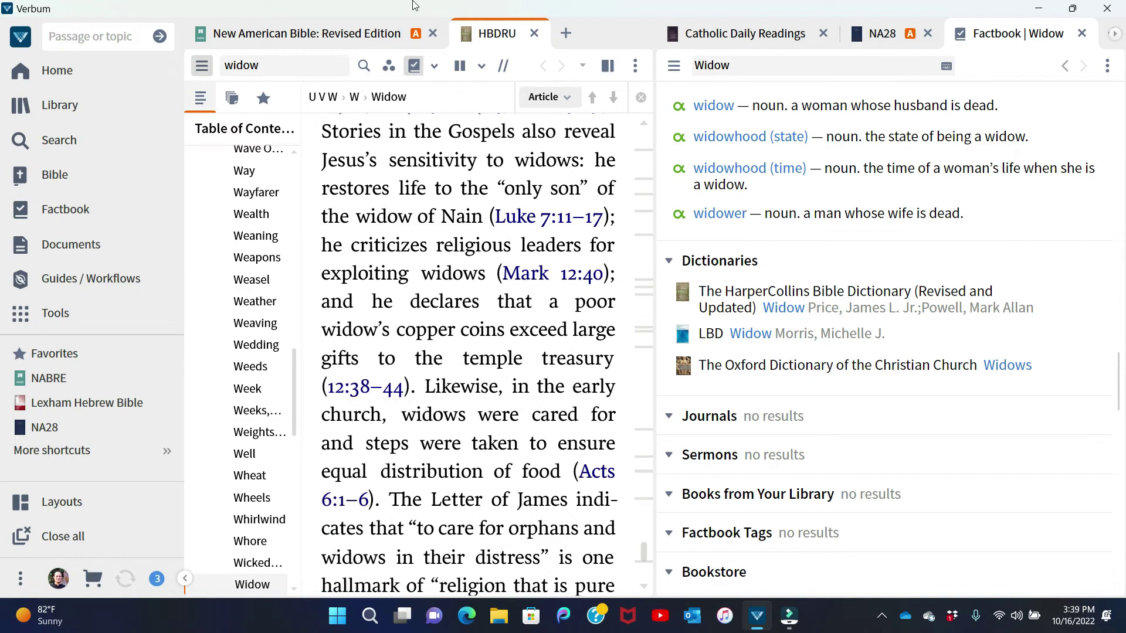
- Switch back to the New American Bible: Revised Edition tab showing Luke 18
click(357, 31)
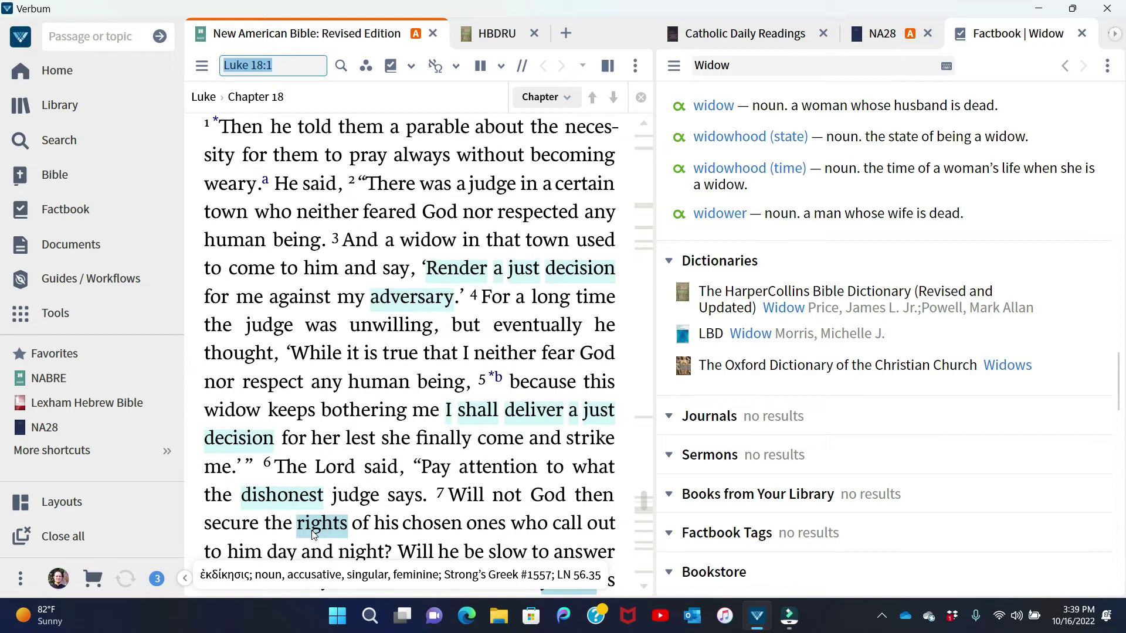
- Start a Bible Word Study on ἐκλεκτός from 'chosen' in Luke 18:7 and view its translation chart
right_click(455, 530)
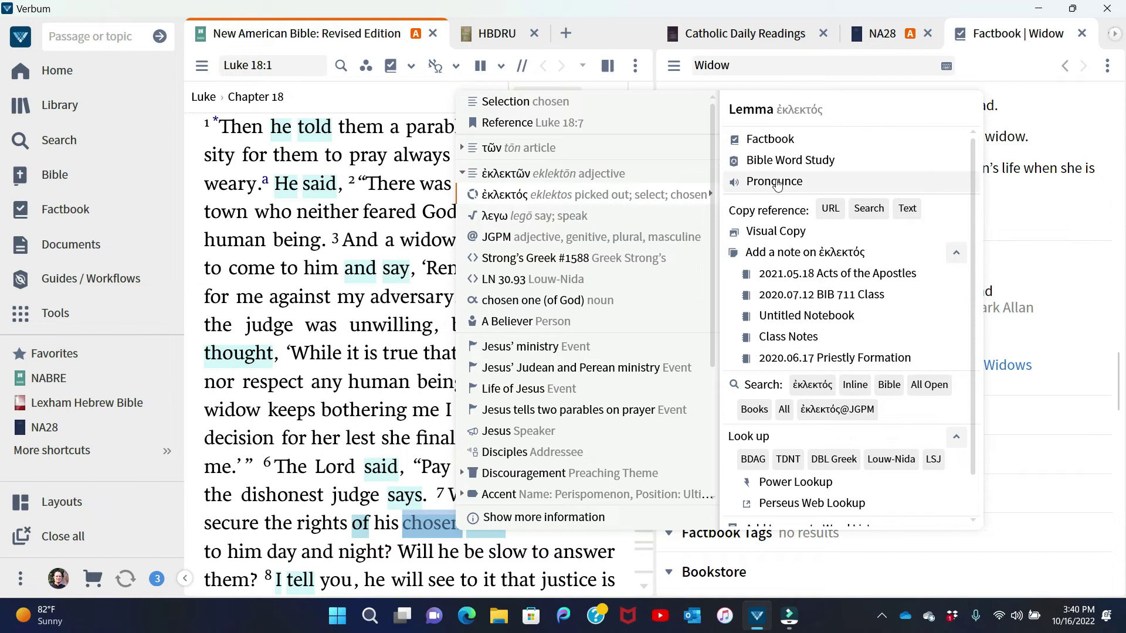
click(819, 160)
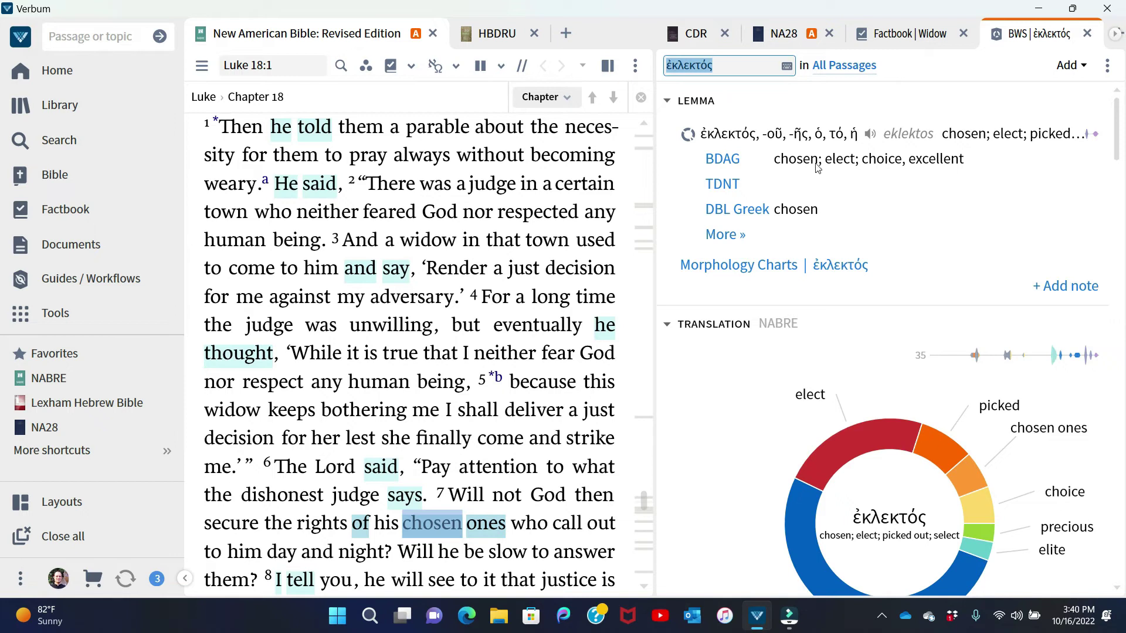
scroll(1121, 136, down, 2)
scroll(1121, 136, down, 5)
scroll(1121, 137, up, 3)
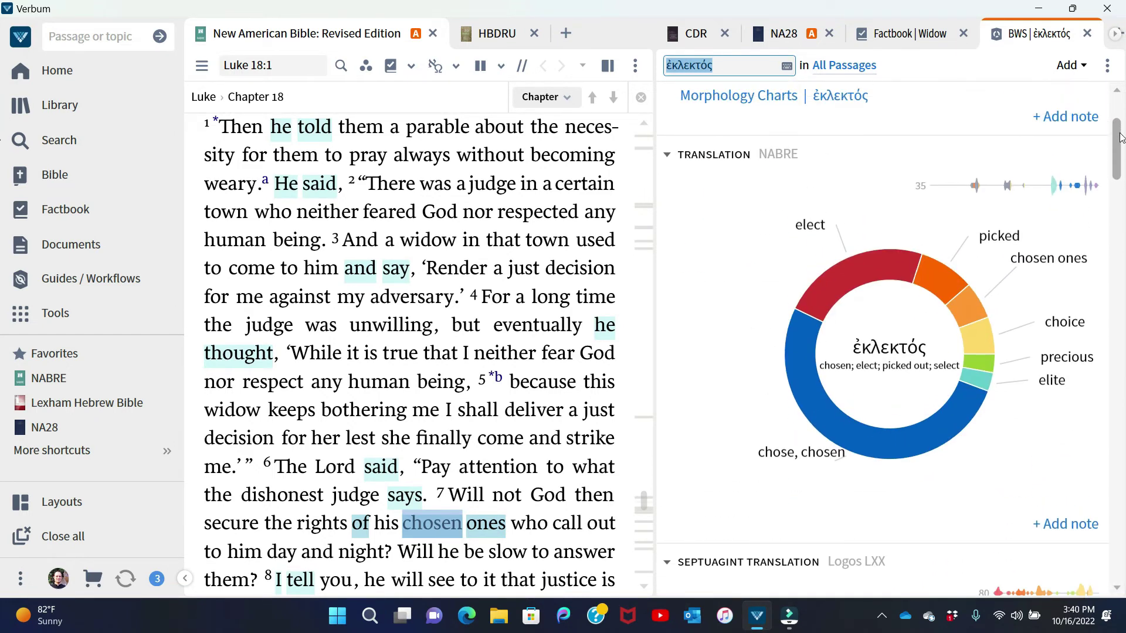
mouse_move(1059, 190)
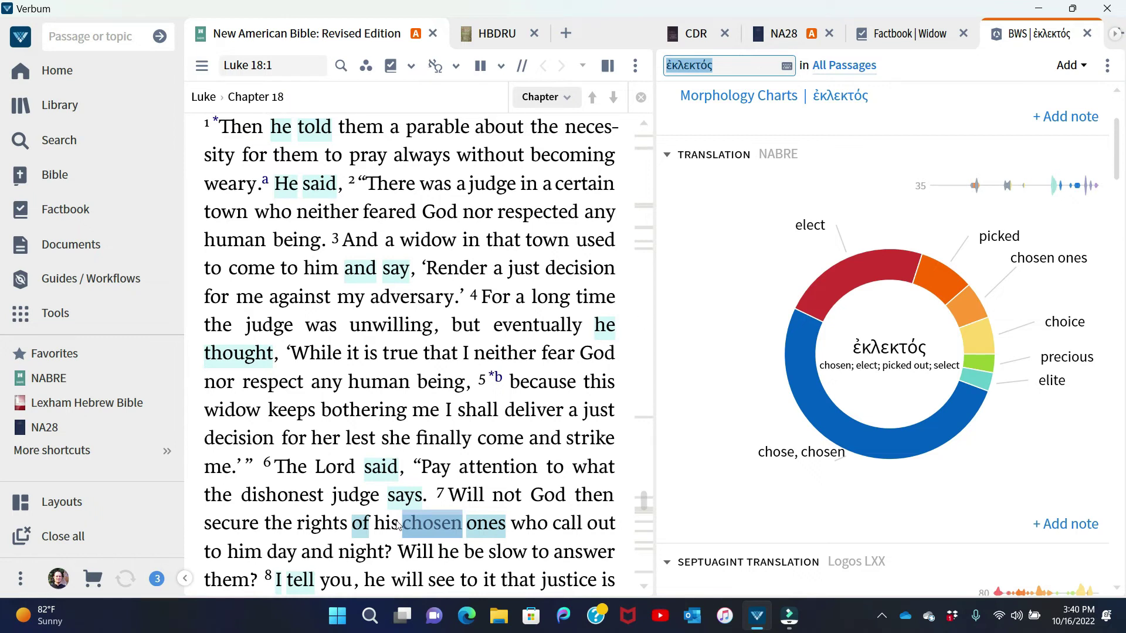
- Run a morph search on the lemma ἐκλεκτός from 'chosen' in Luke 18:7
right_click(441, 528)
scroll(964, 283, down, 1)
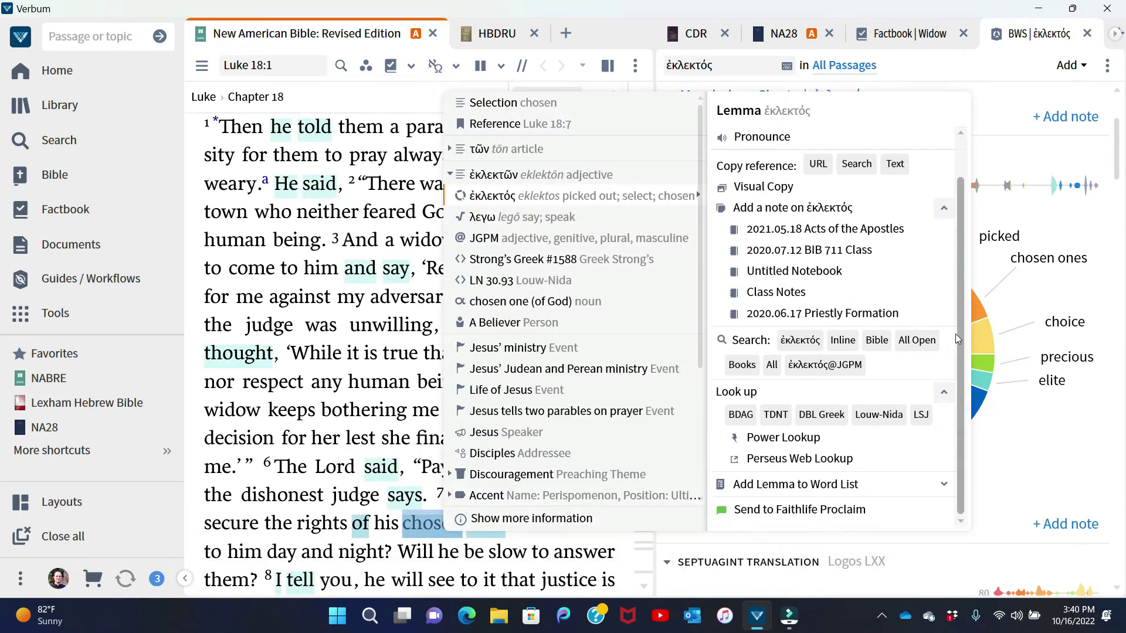
click(796, 347)
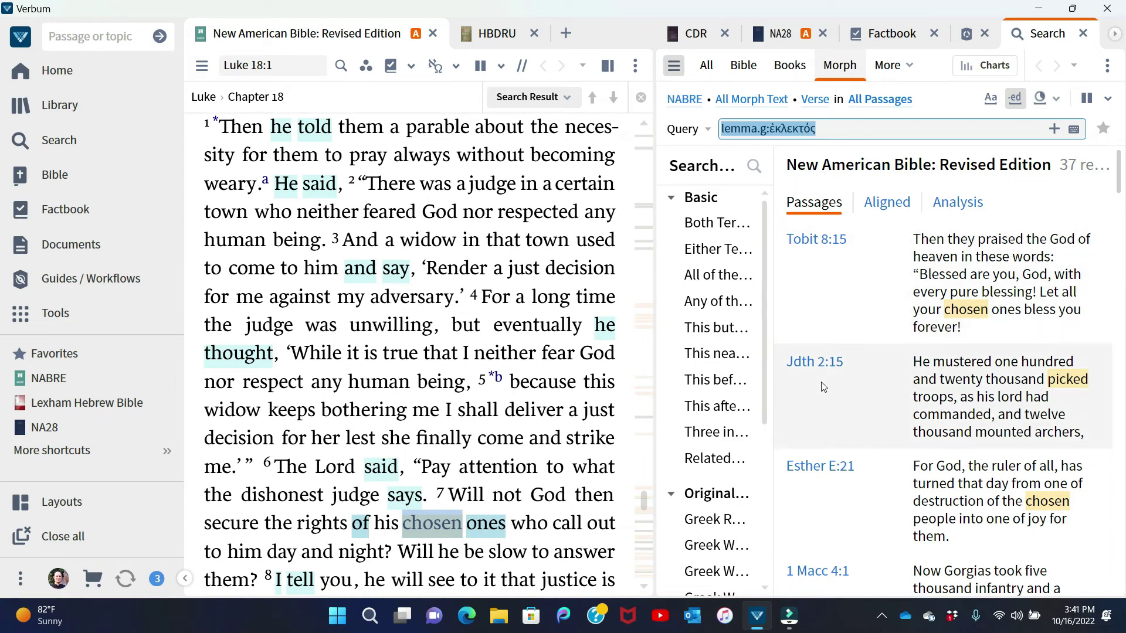
- Limit the ἐκλεκτός search to the New Testament and browse its results, starting at Matt 22:14
click(859, 101)
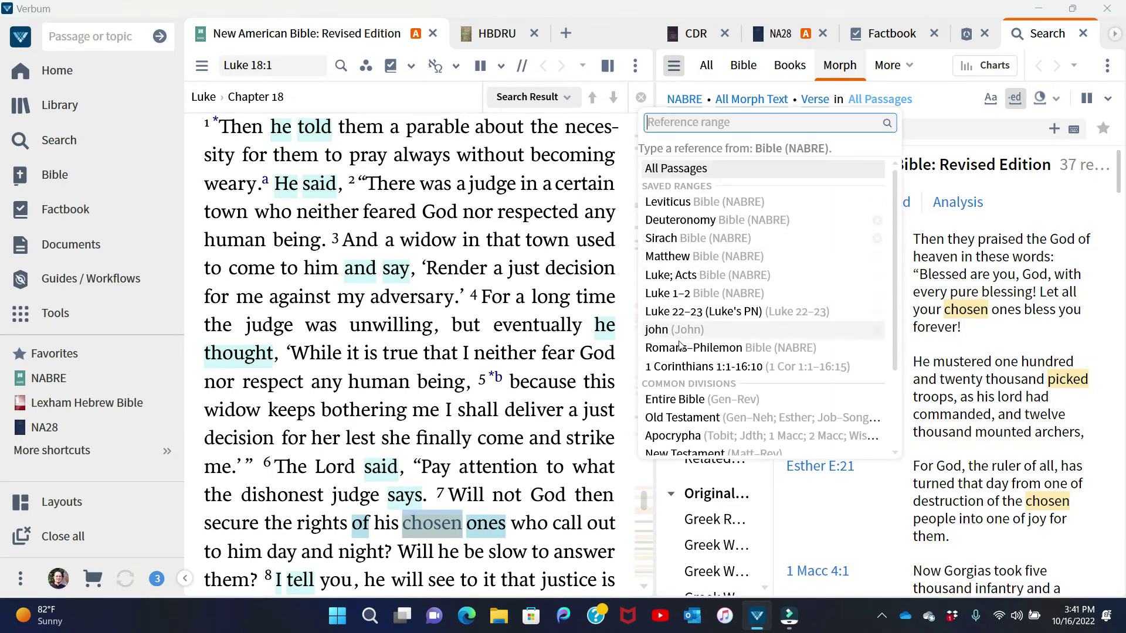
click(675, 453)
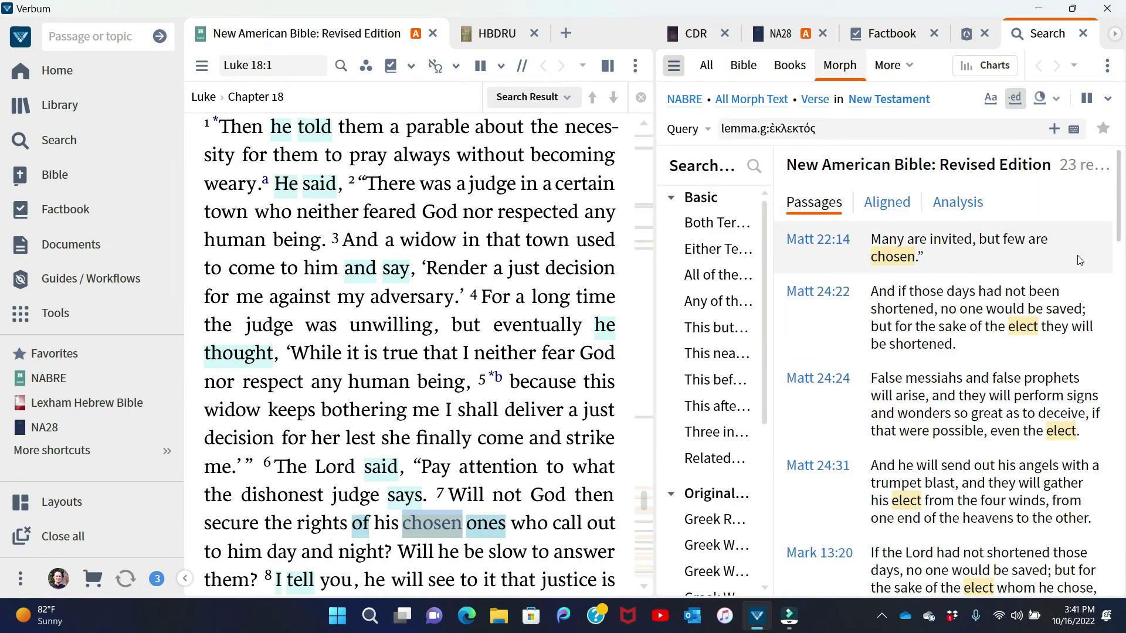
click(1078, 255)
drag(1114, 237, 1124, 176)
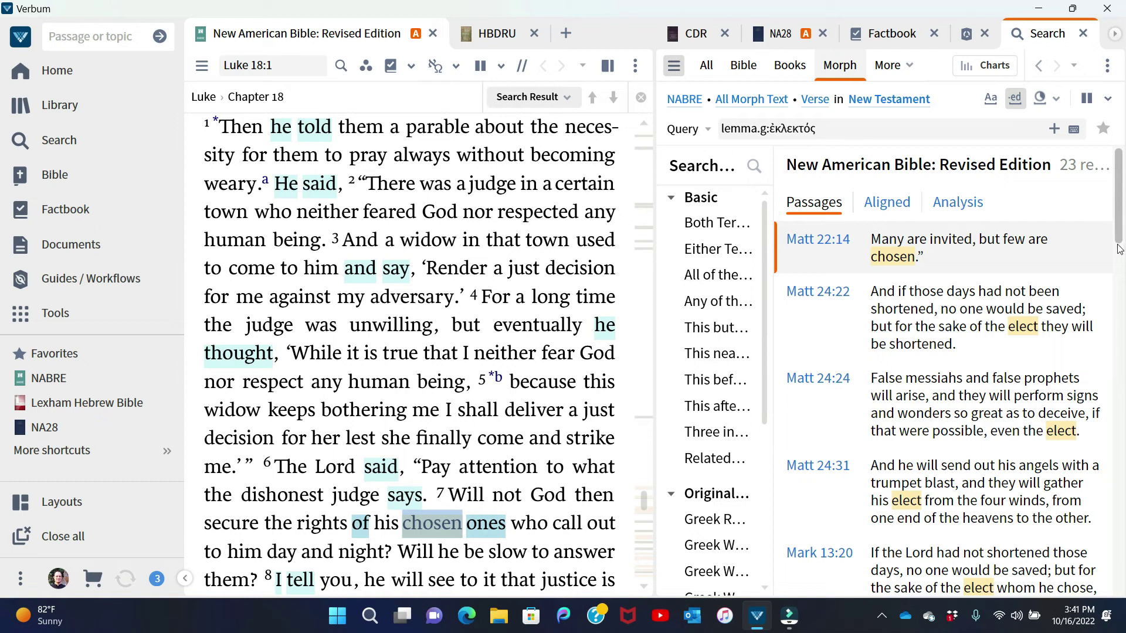
drag(1117, 250, 1117, 375)
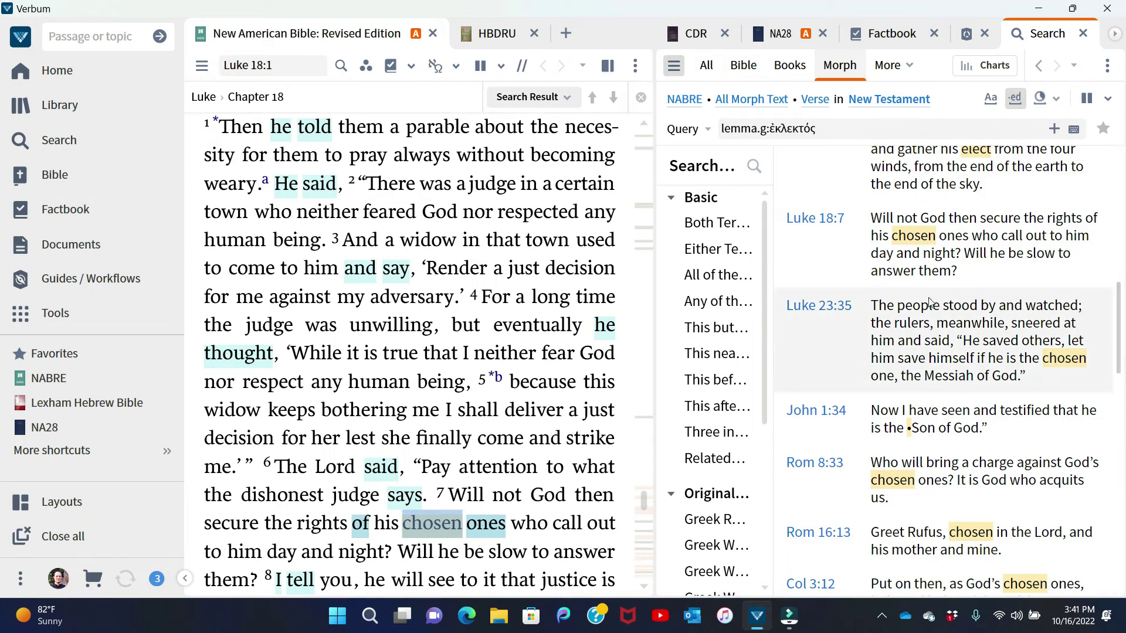
mouse_move(1056, 371)
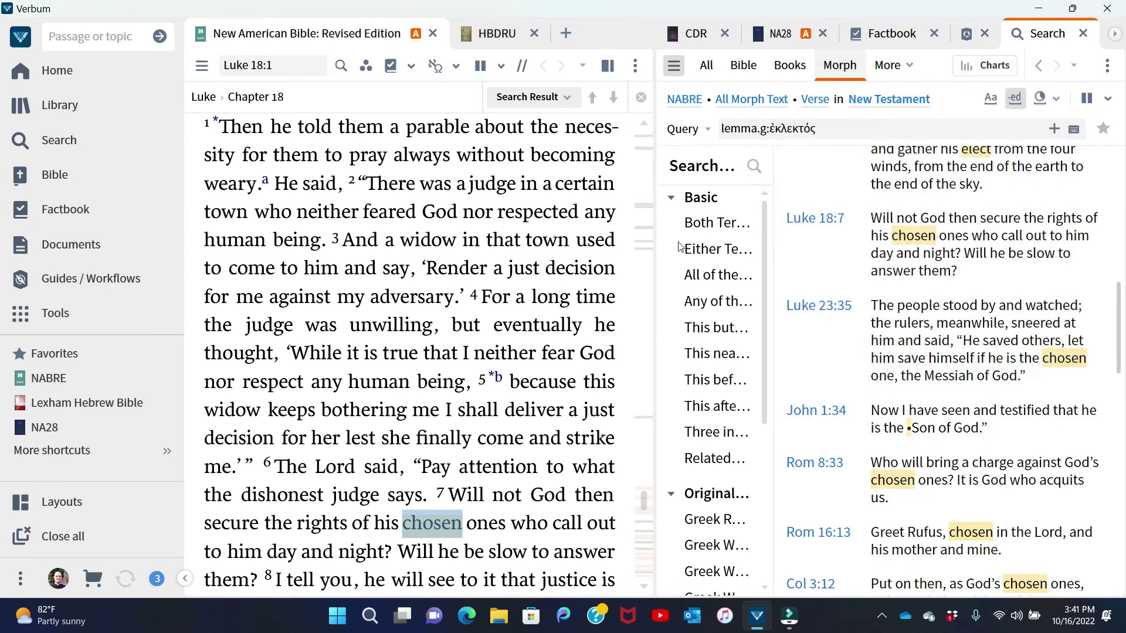
- Scroll the NABRE text back from Luke 18:1 to Luke 17:14–22
click(644, 125)
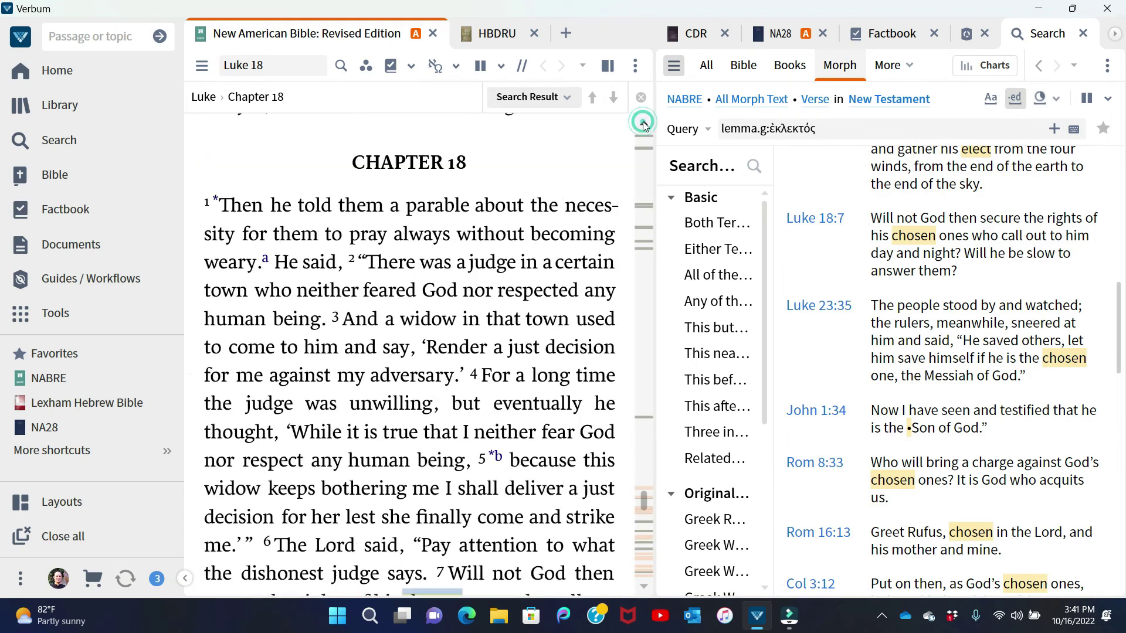
click(643, 590)
scroll(643, 590, down, 5)
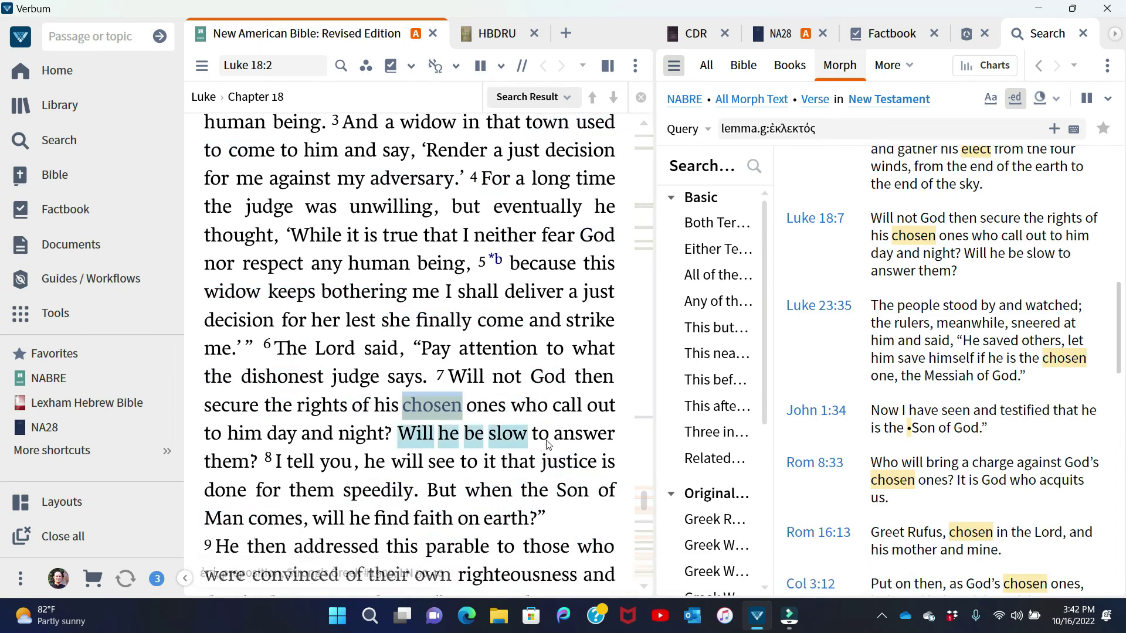
scroll(647, 126, up, 5)
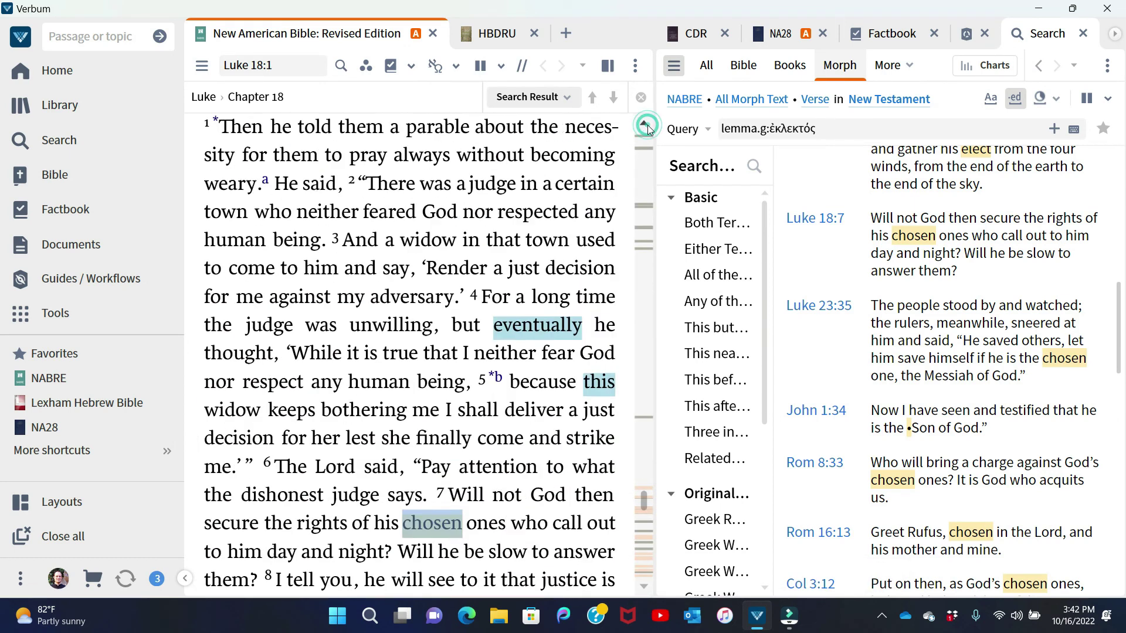
scroll(647, 125, up, 7)
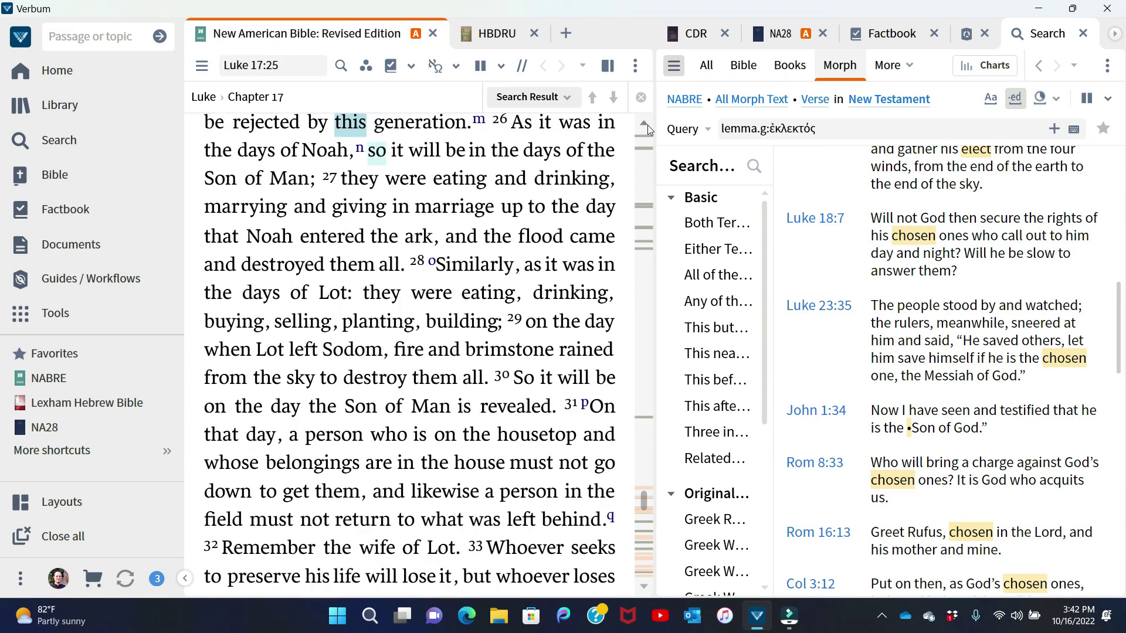
scroll(647, 125, up, 5)
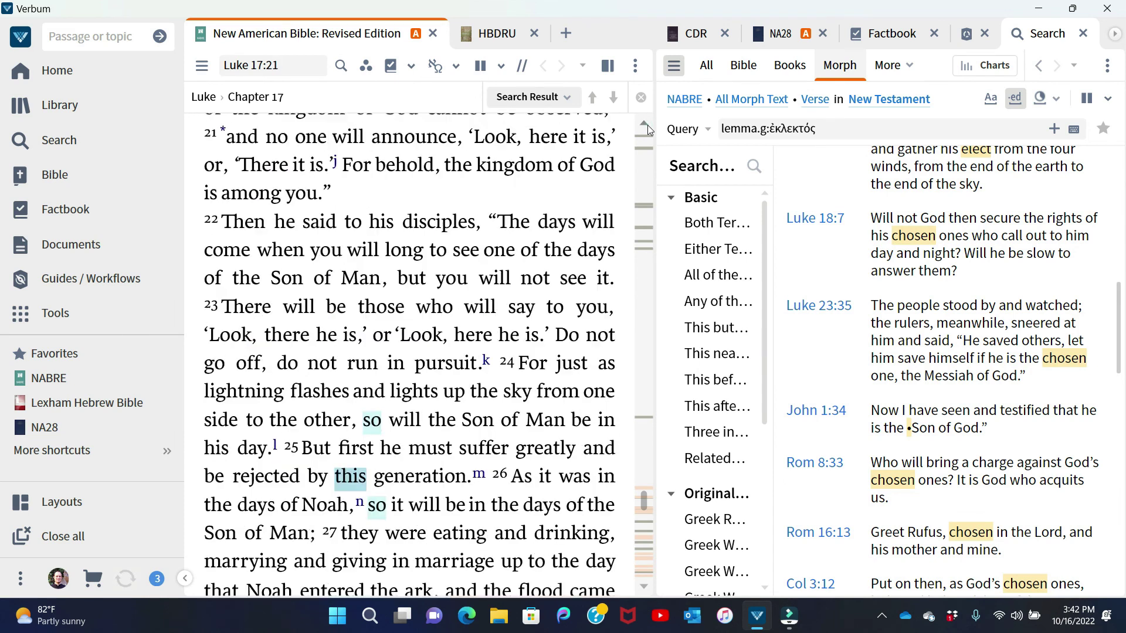
scroll(648, 125, up, 5)
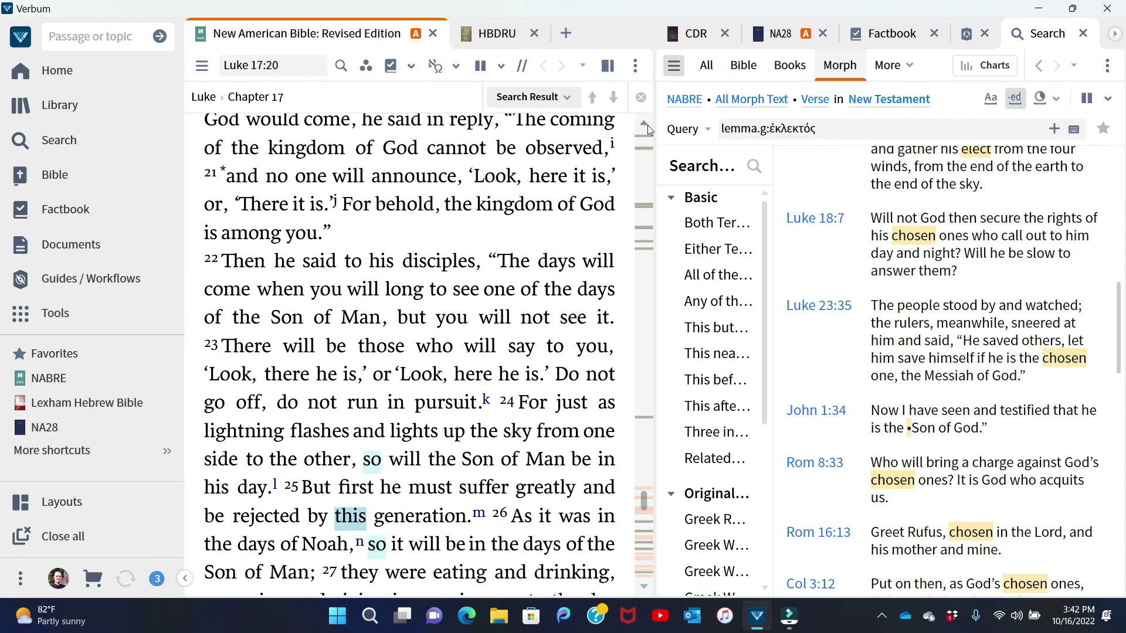
scroll(648, 125, up, 5)
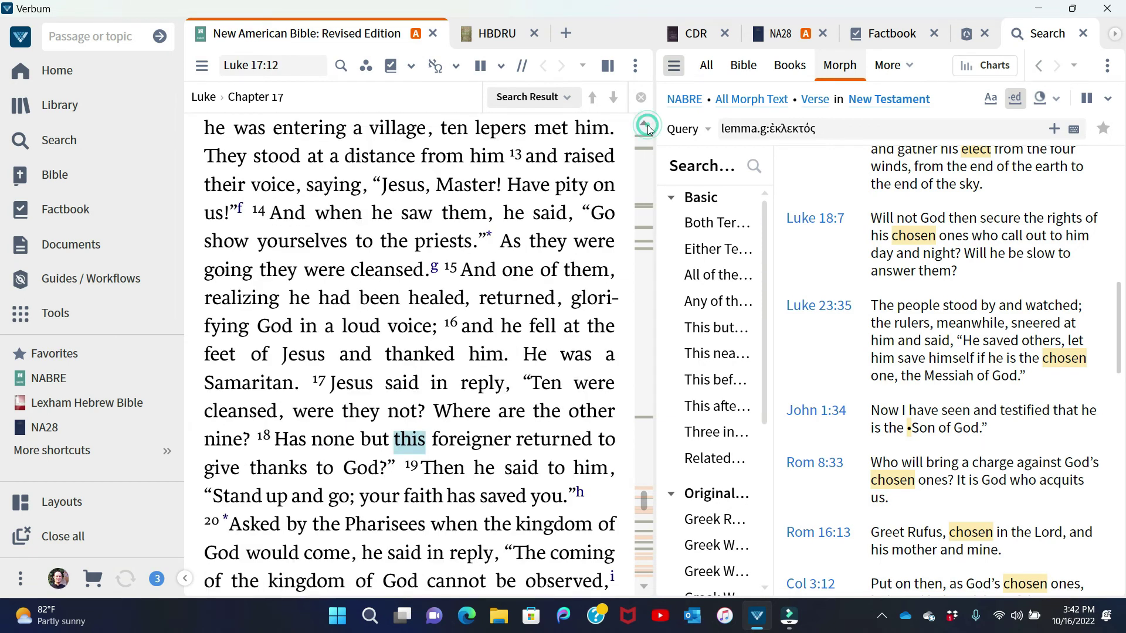
click(646, 589)
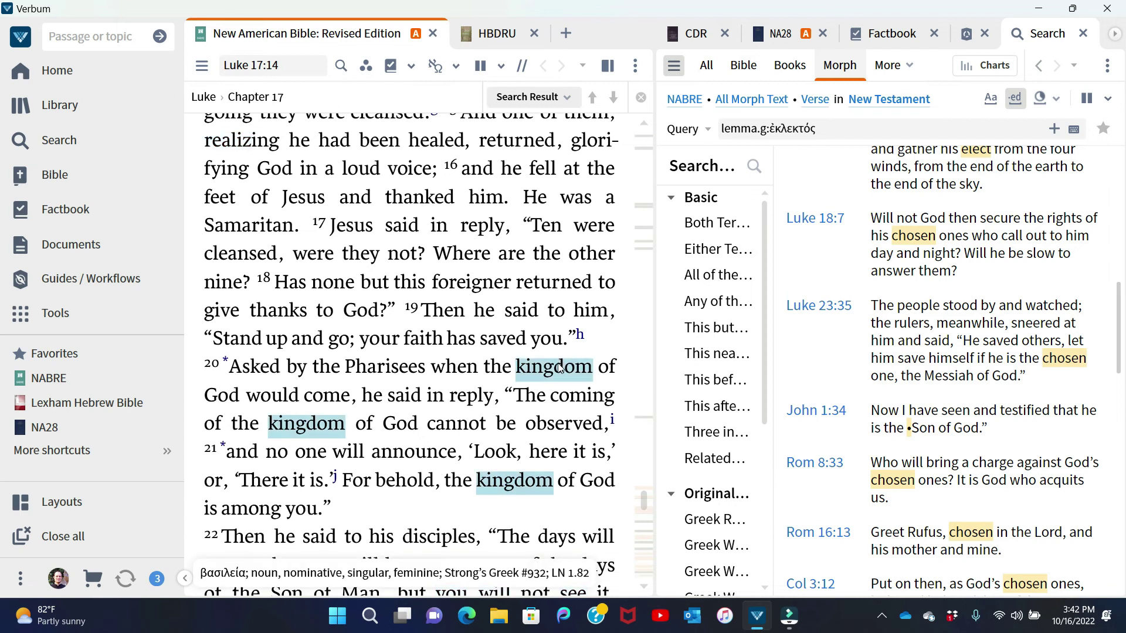
- Run a morph search for the lemma βασιλεία from 'kingdom' in Luke 17
right_click(559, 368)
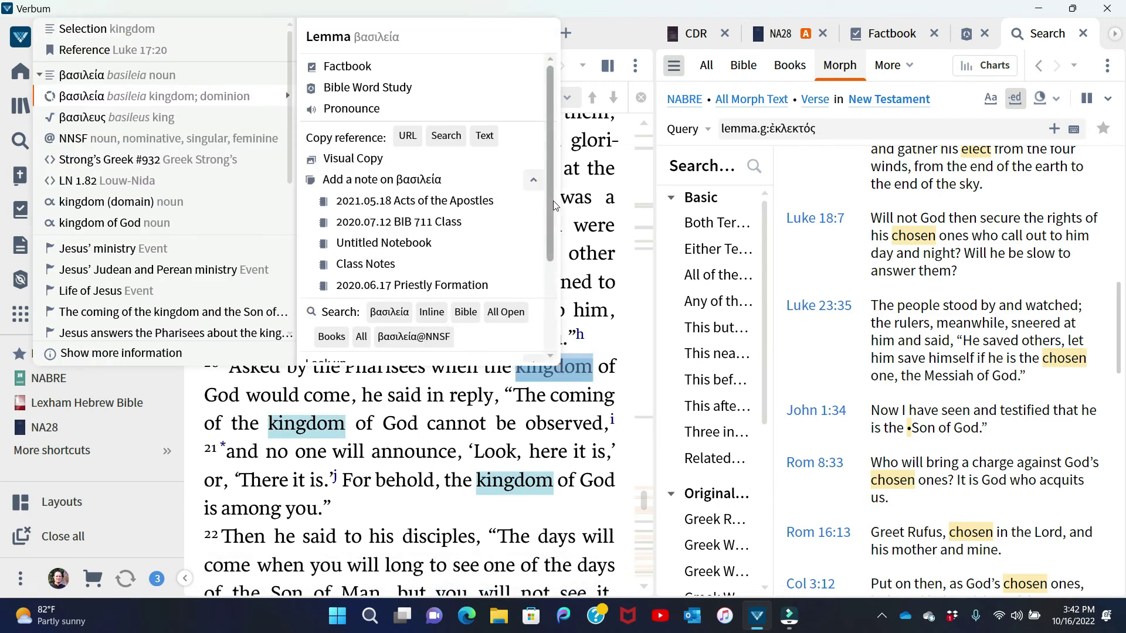
drag(553, 200, 551, 290)
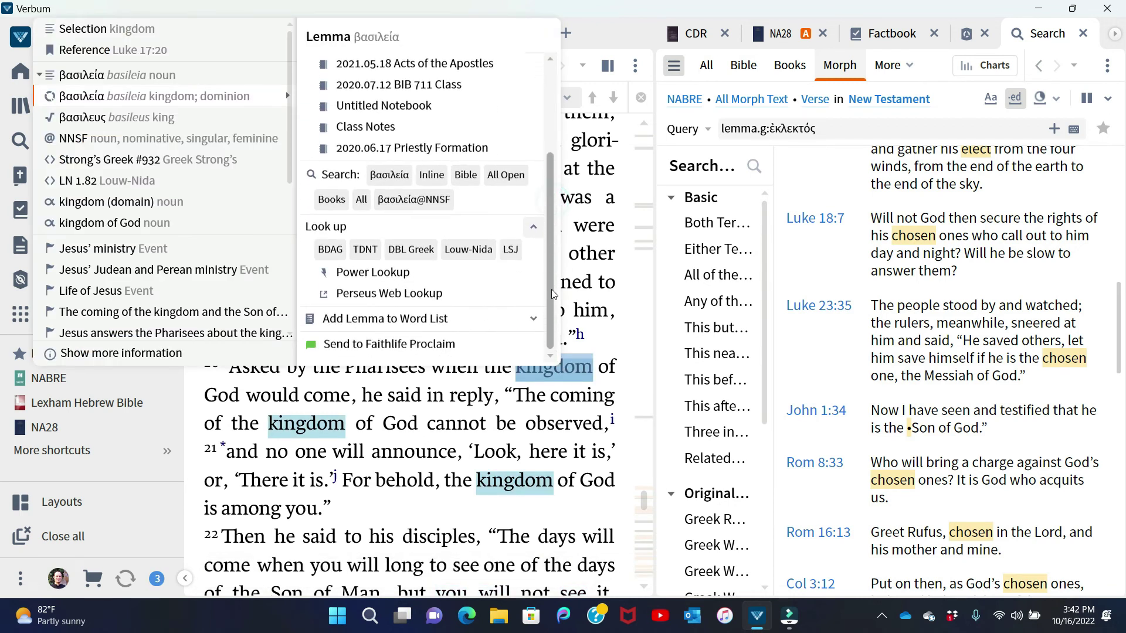
click(395, 180)
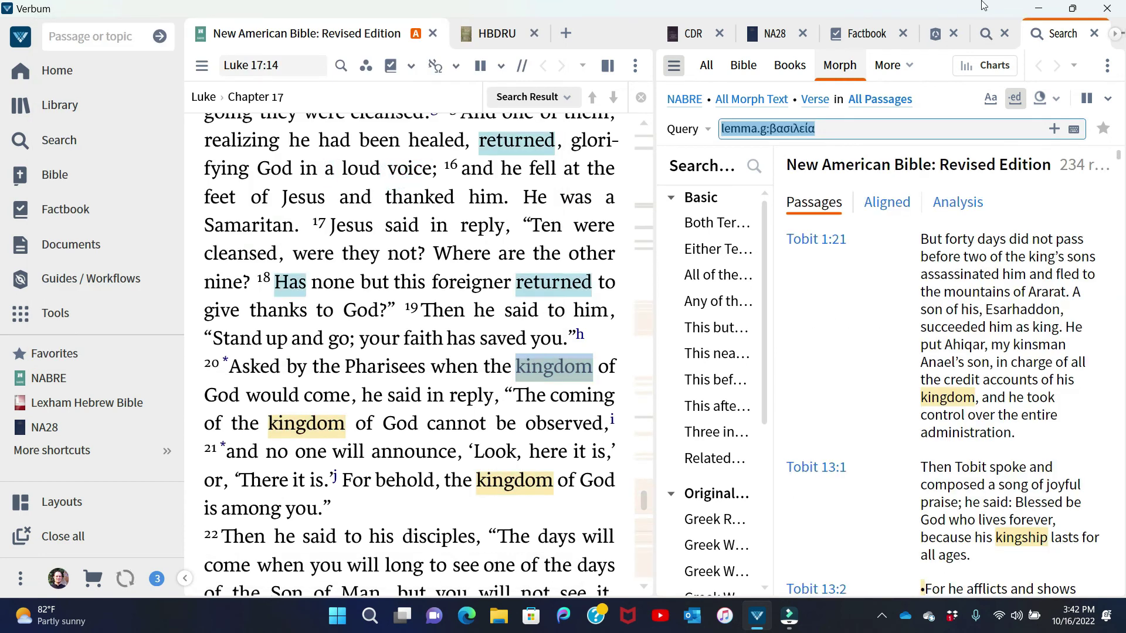
- Restrict the βασιλεία search to Luke and open the Luke 6:20 result in the Bible
click(870, 108)
text(luke)
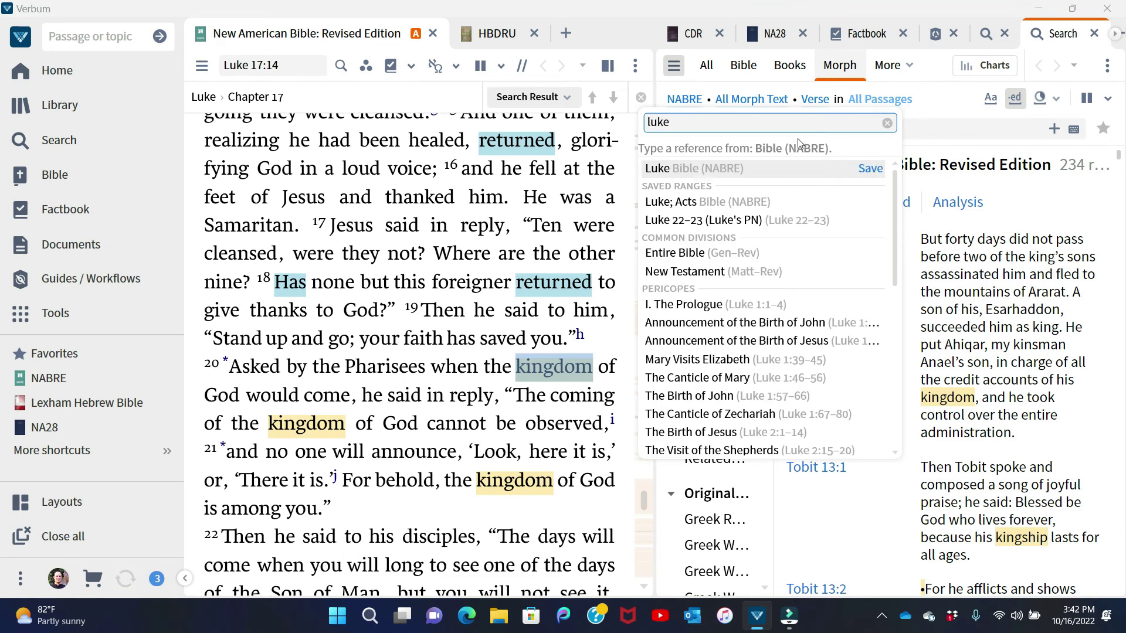
click(658, 171)
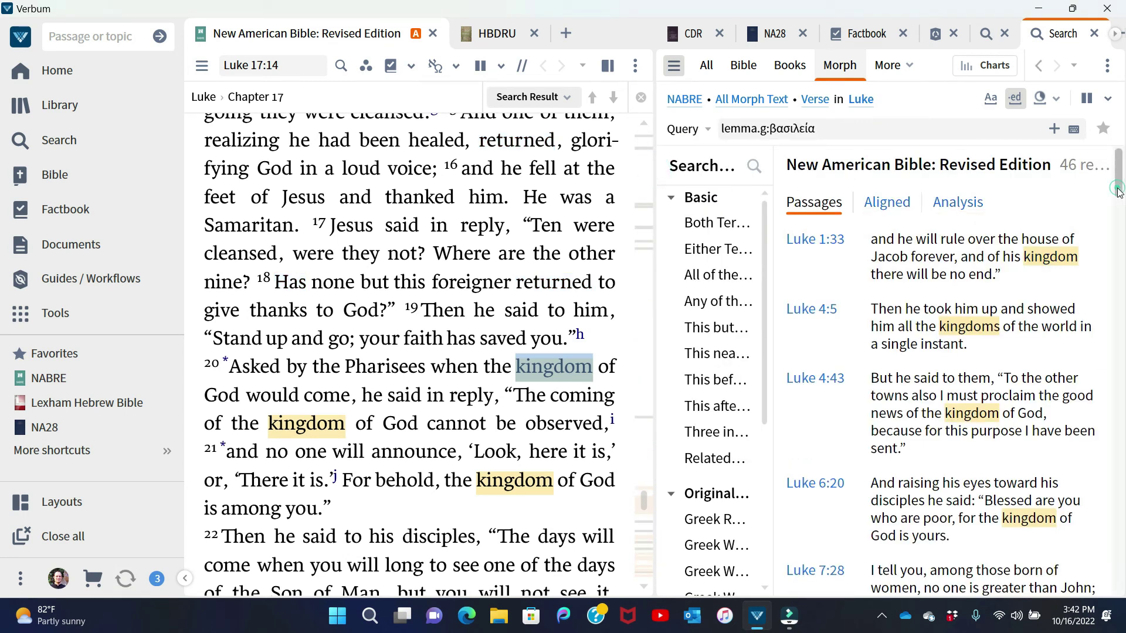
click(837, 491)
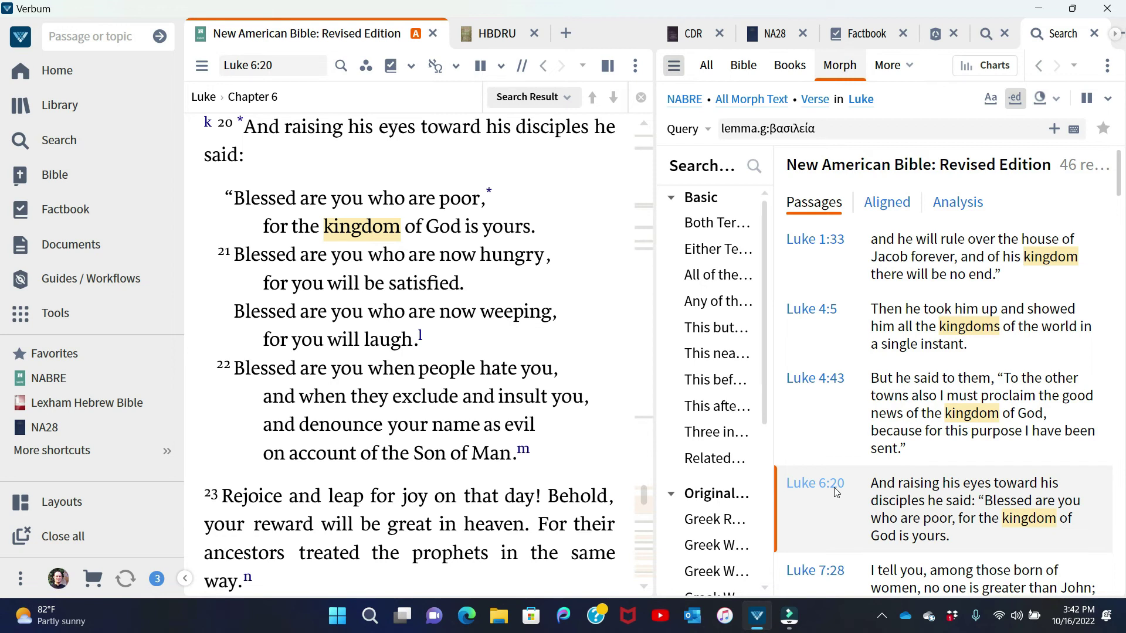
mouse_move(297, 208)
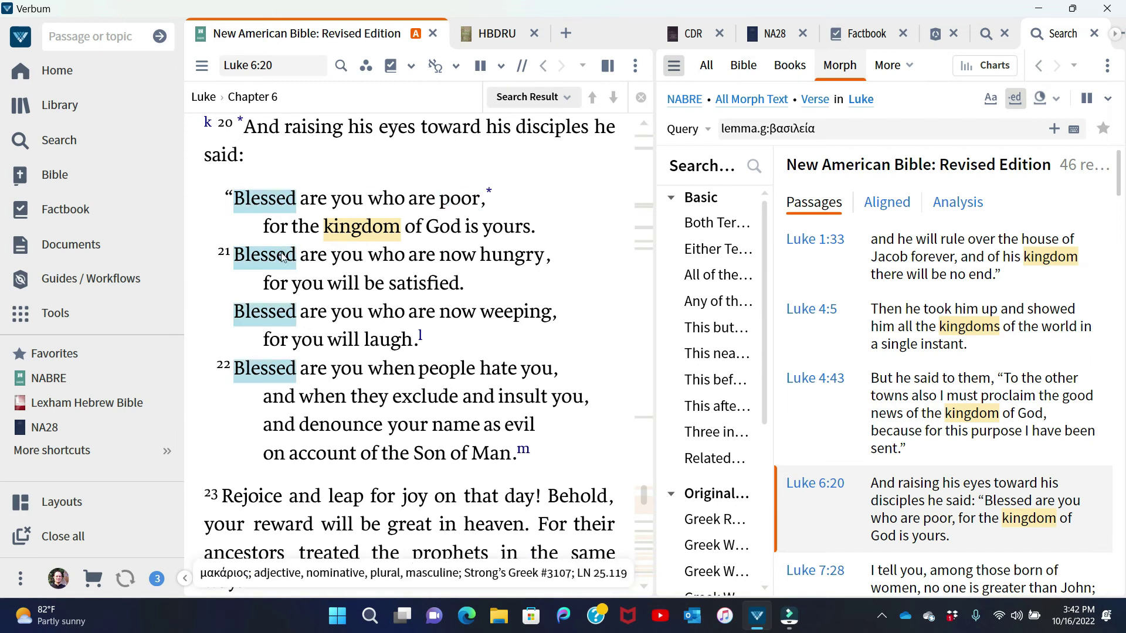
mouse_move(511, 254)
mouse_move(289, 315)
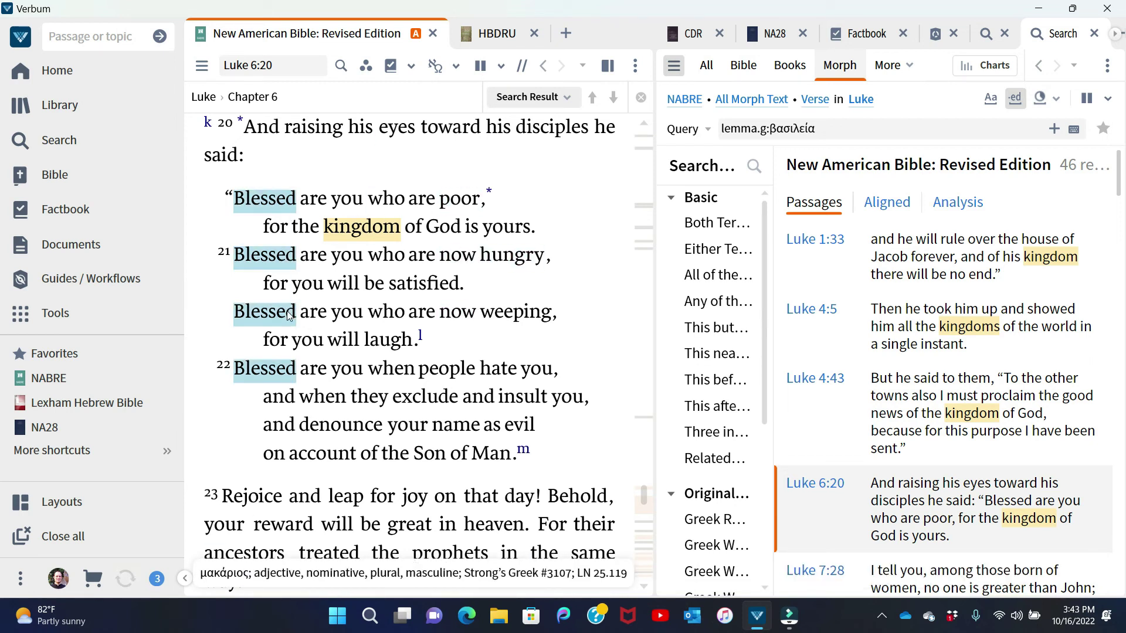